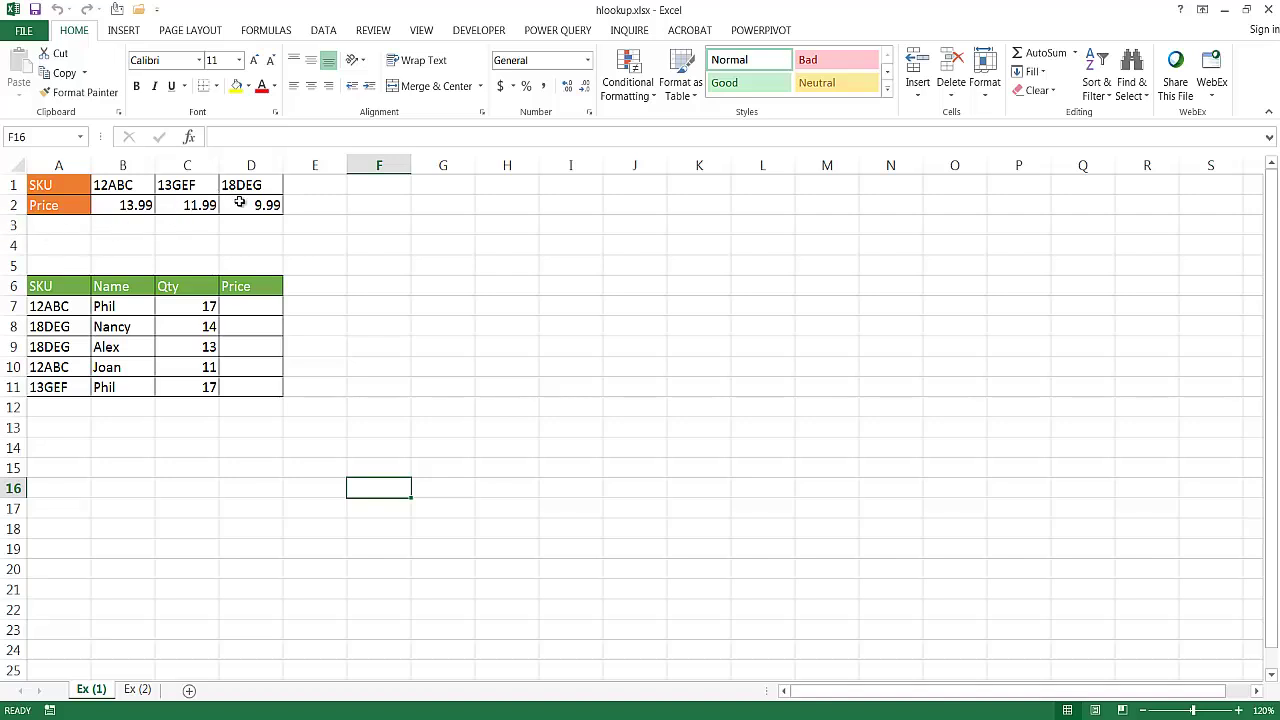
Enter =HLOOKUP("13GEF",A1:D2,2,FALSE) in F2 so it returns 11.99
click(382, 203)
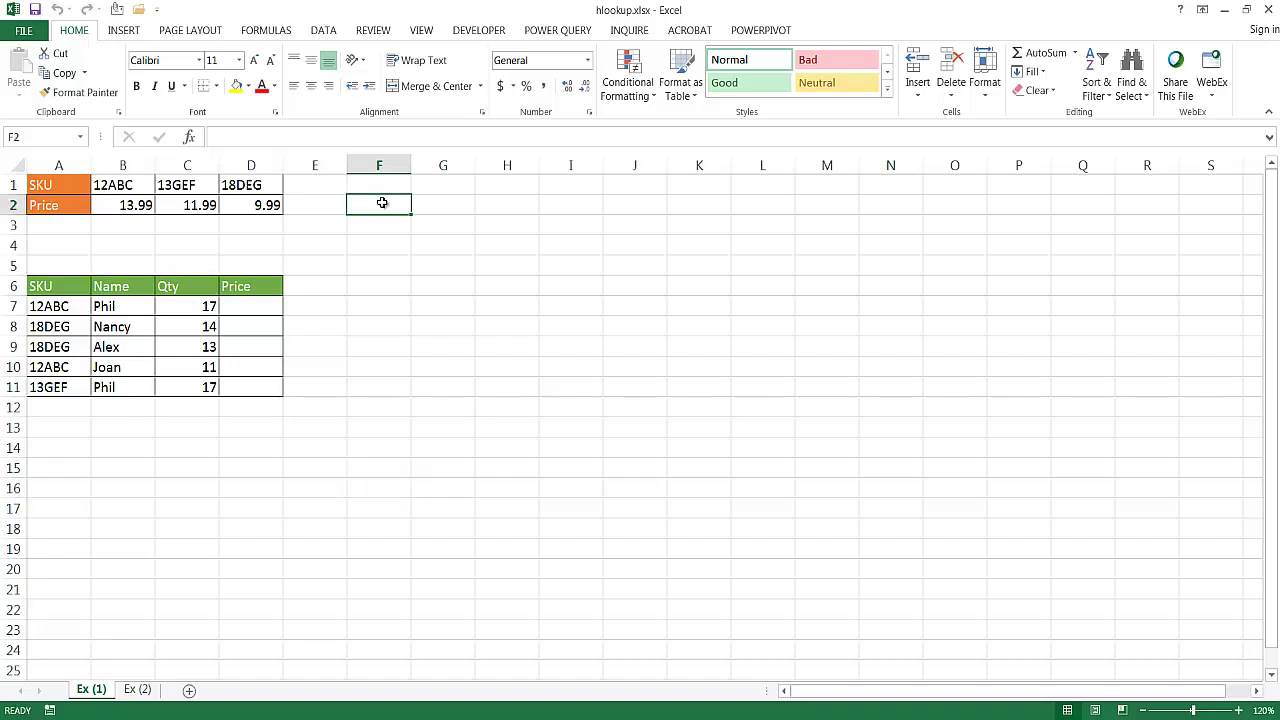
text(=h)
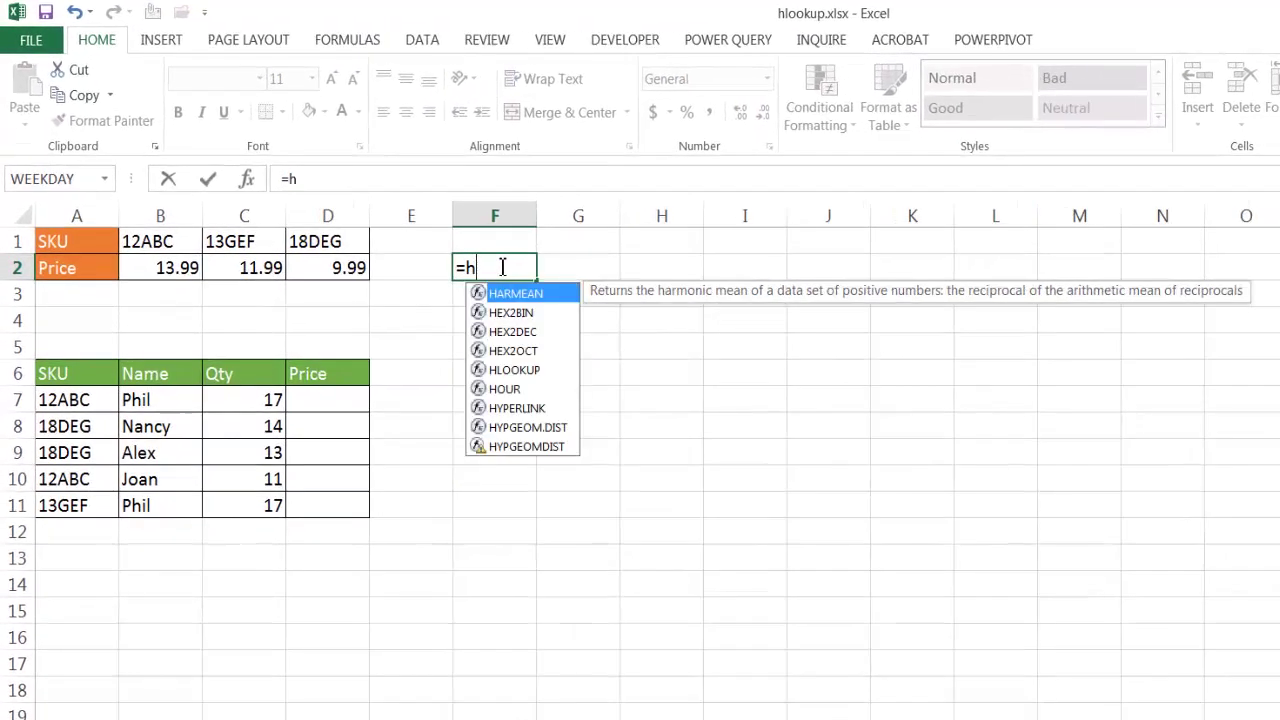
key(BackSpace)
text(hloo)
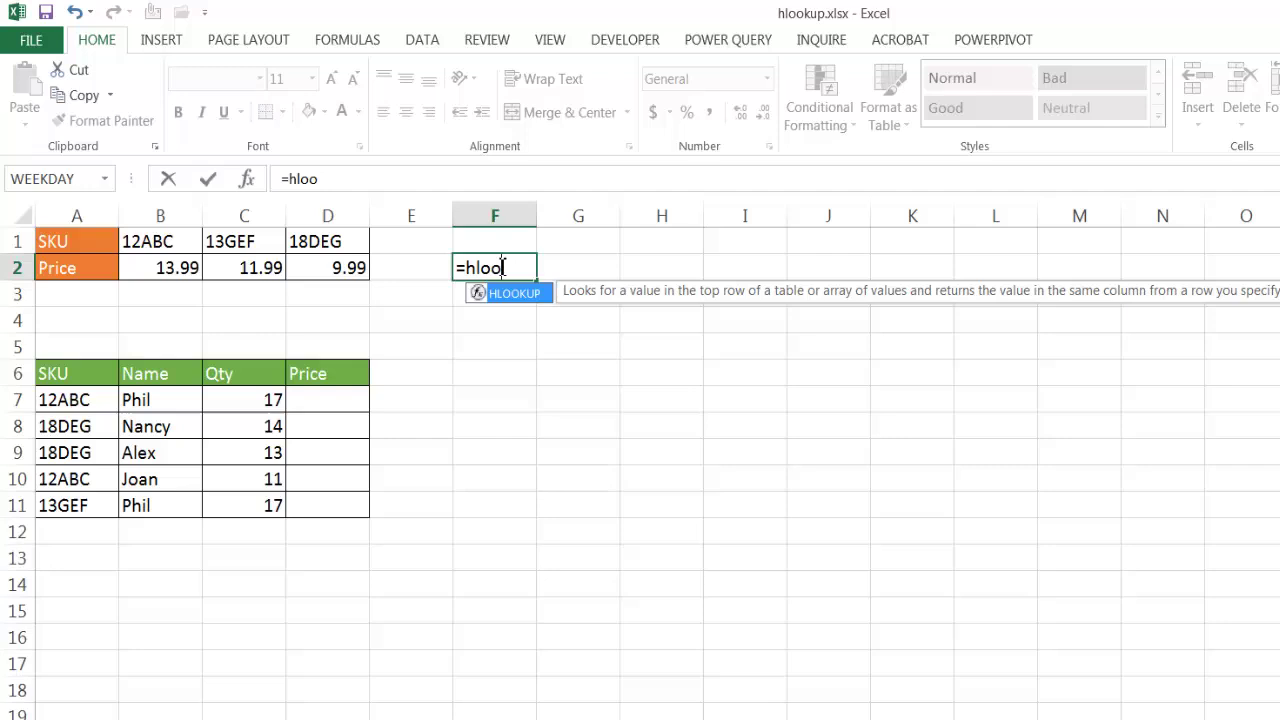
key(Tab)
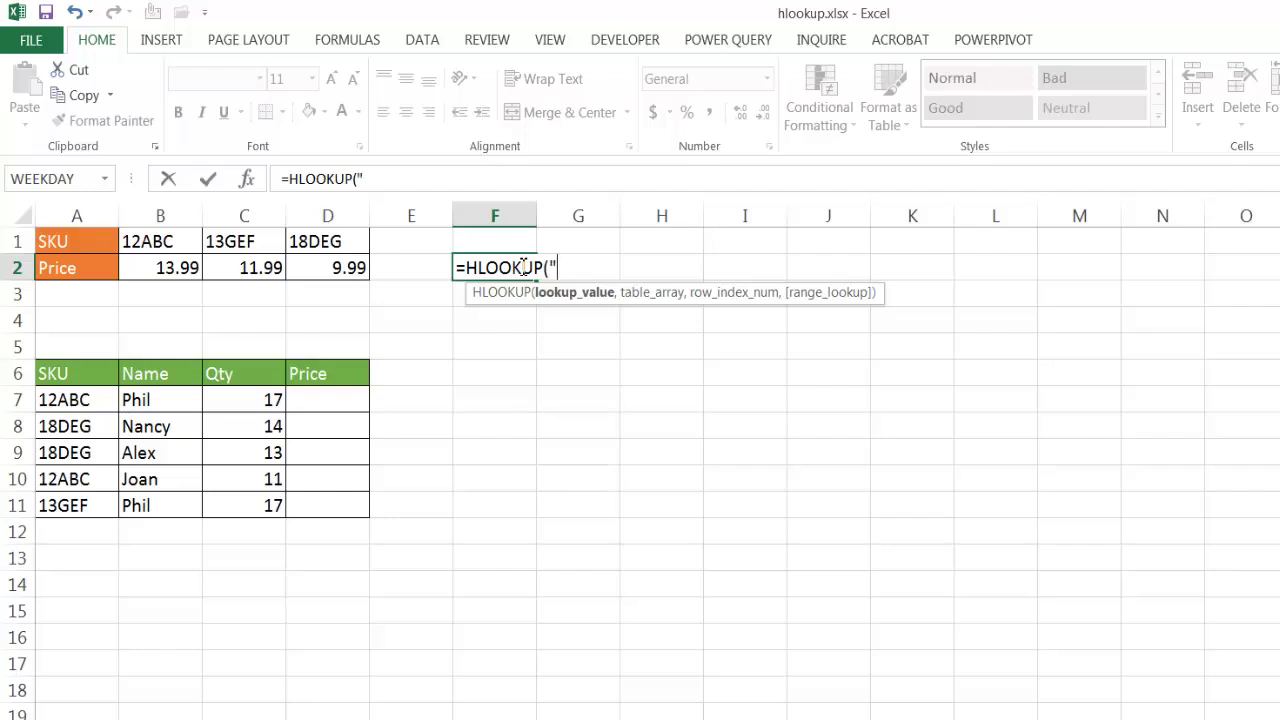
text("13GEF")
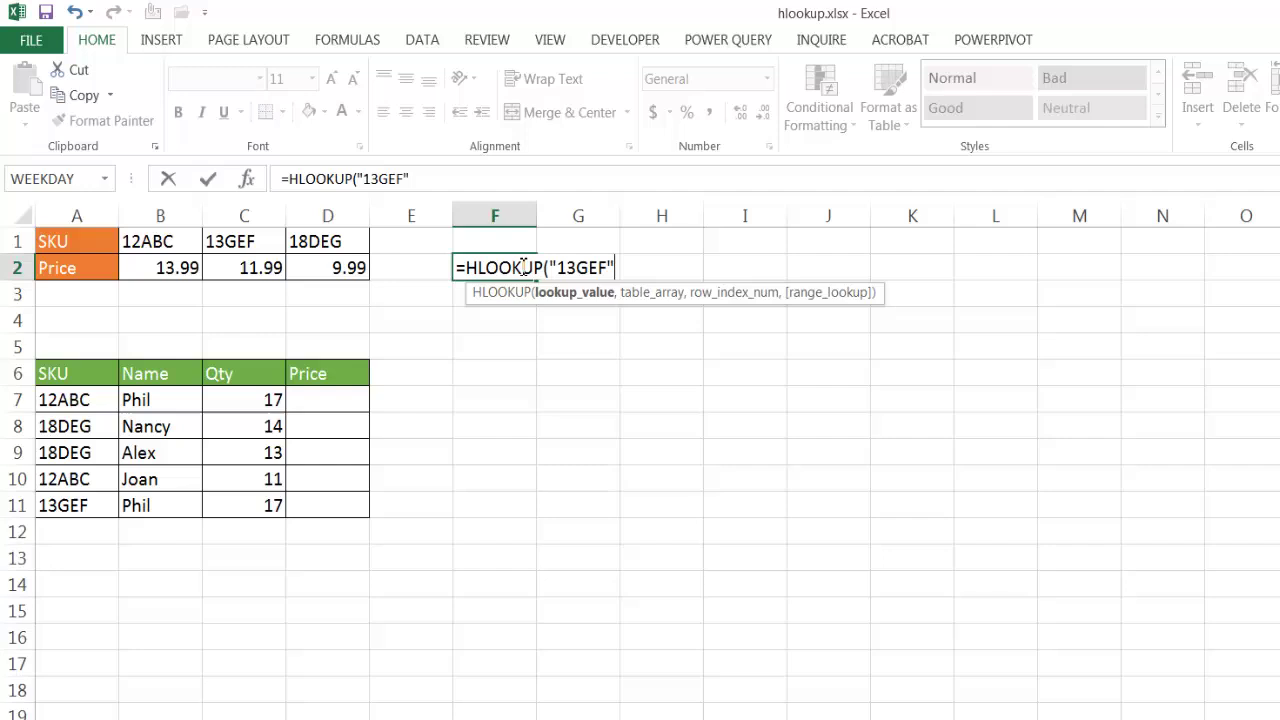
text(,)
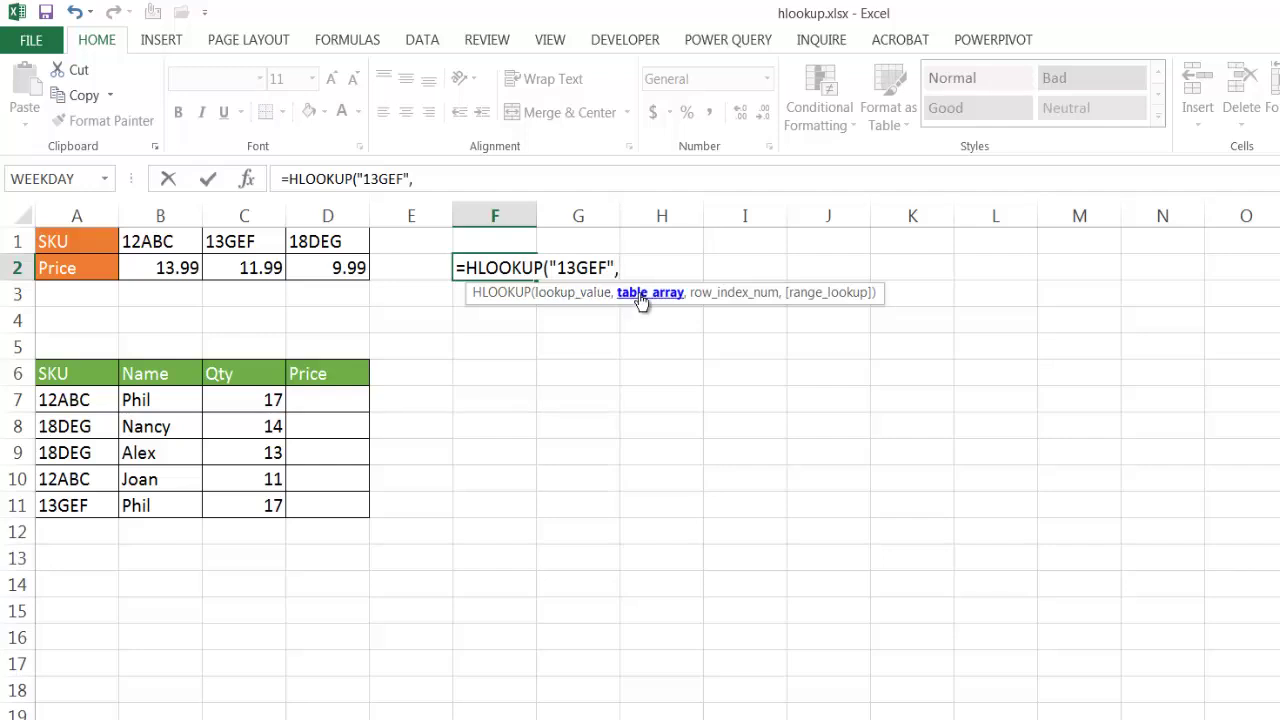
drag(75, 242, 334, 266)
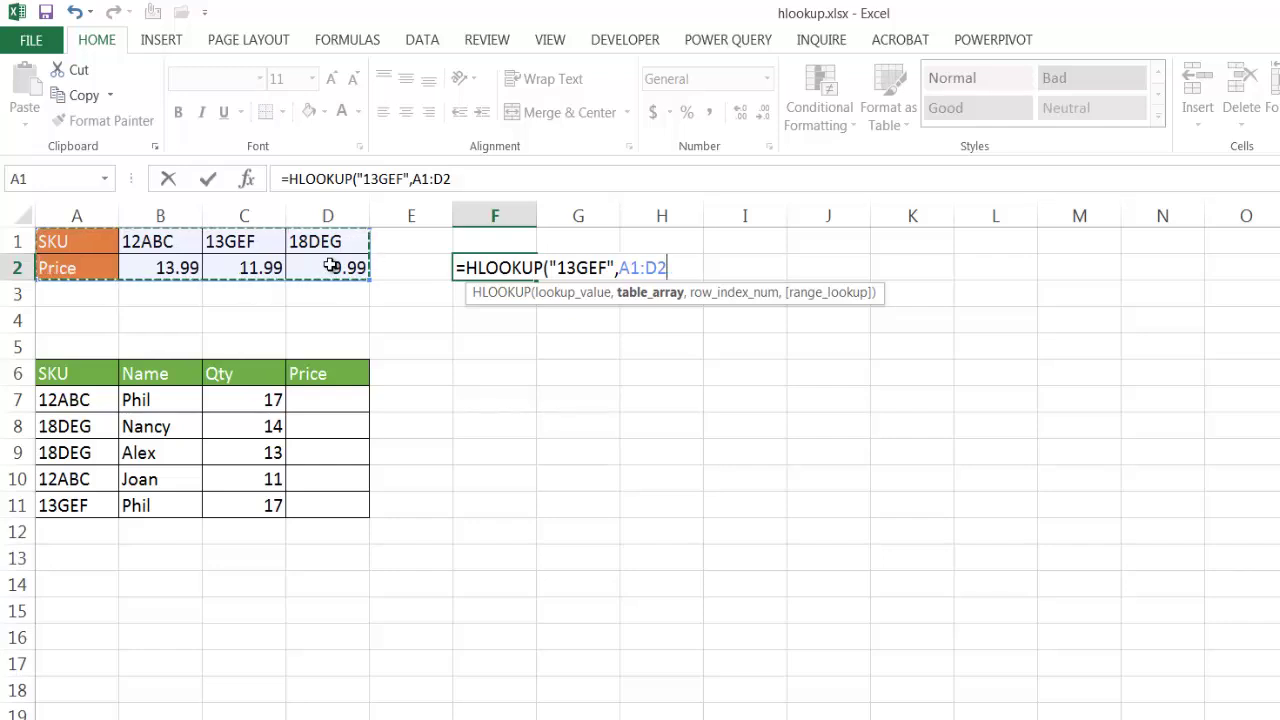
text(,)
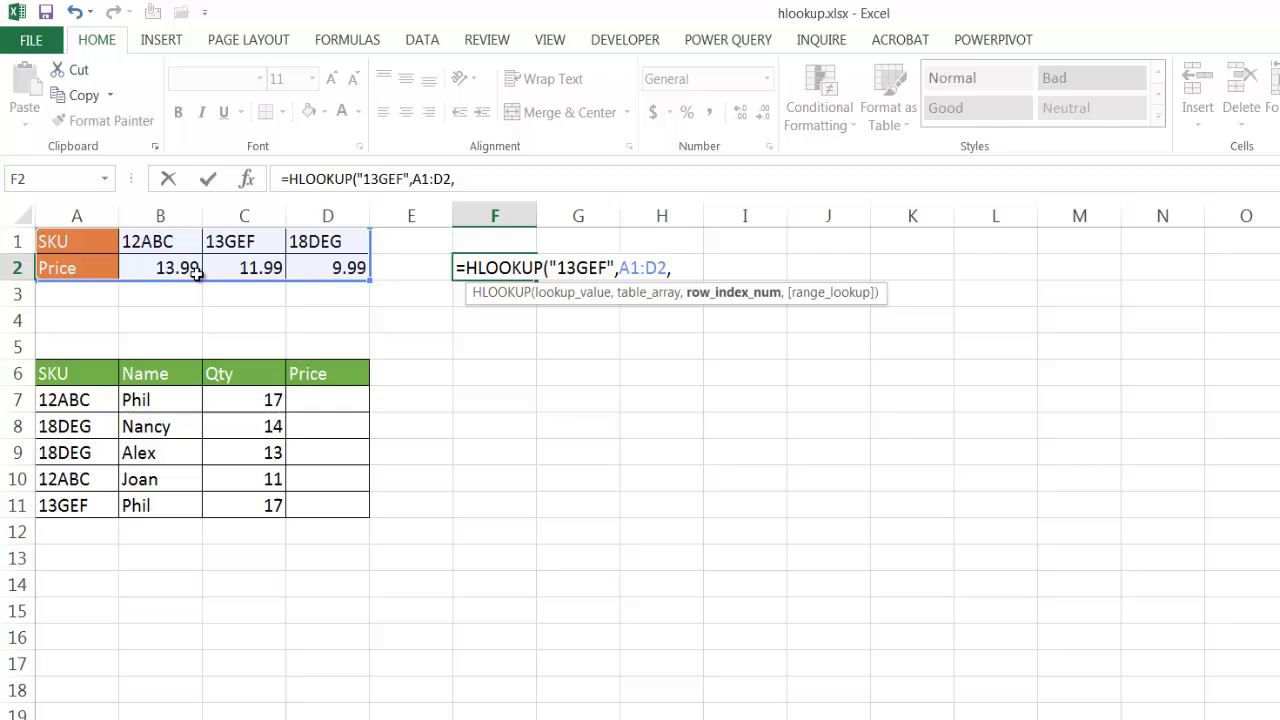
text(2)
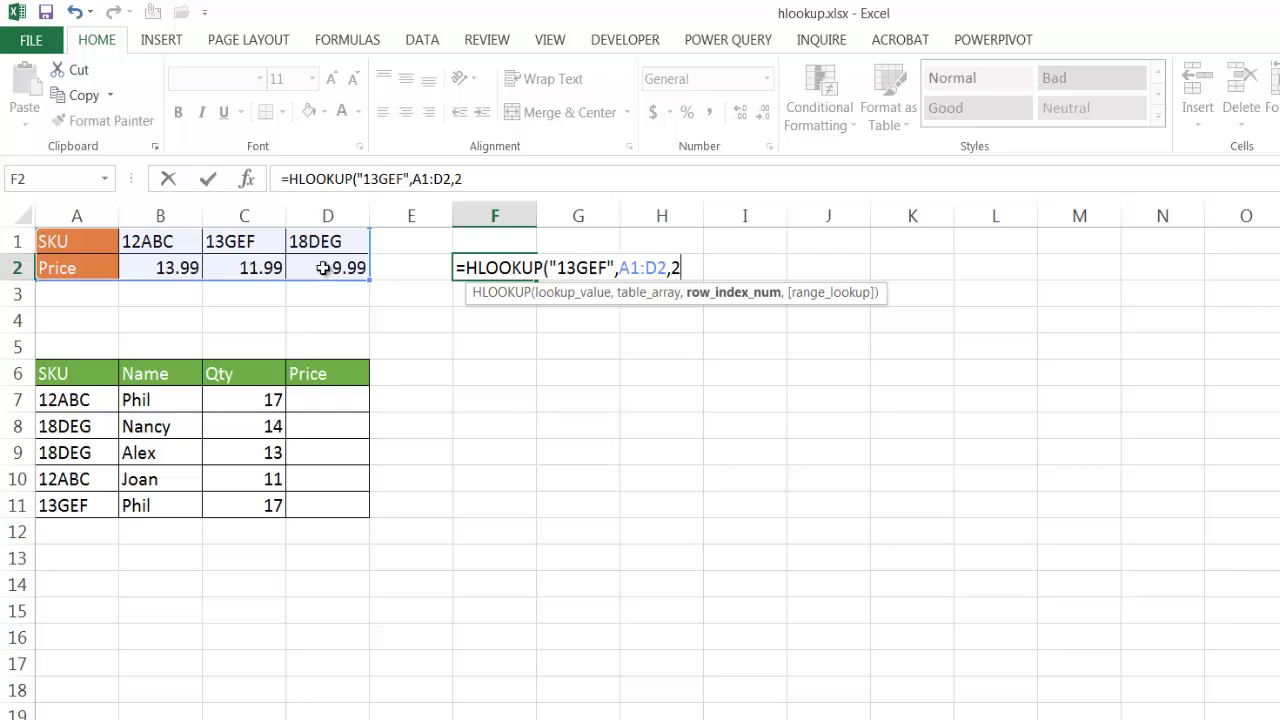
text(,)
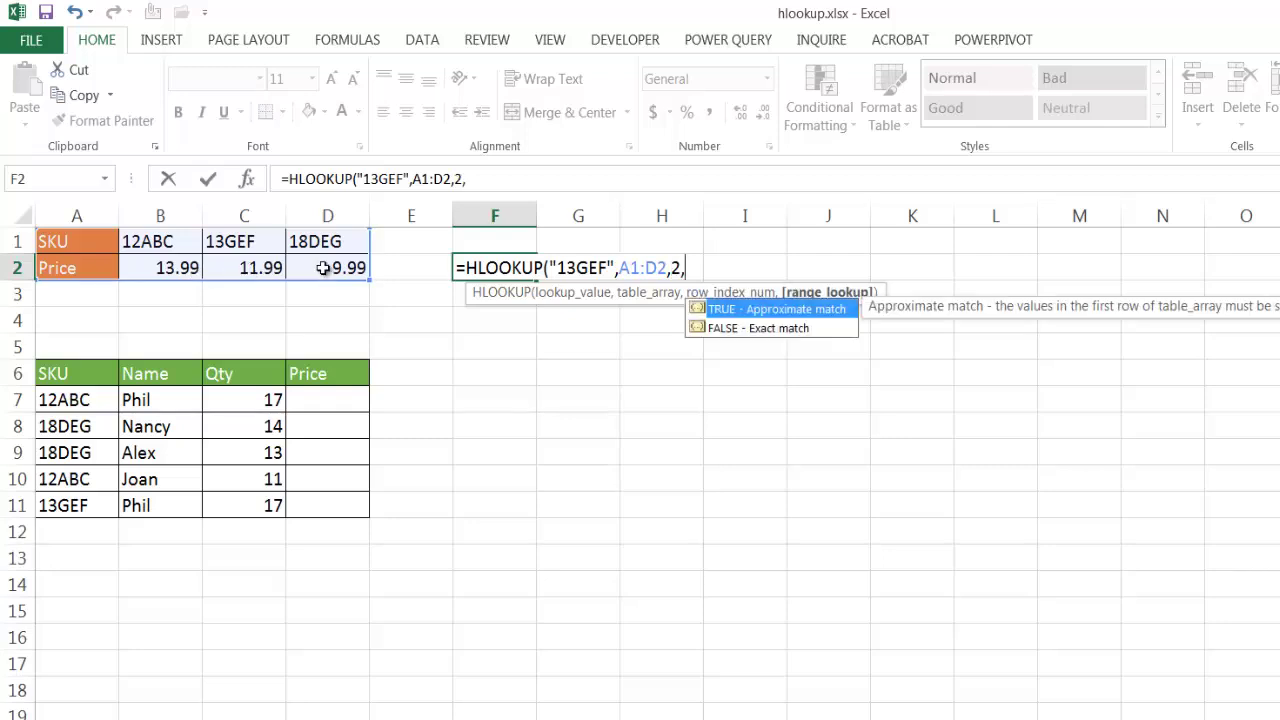
double_click(735, 336)
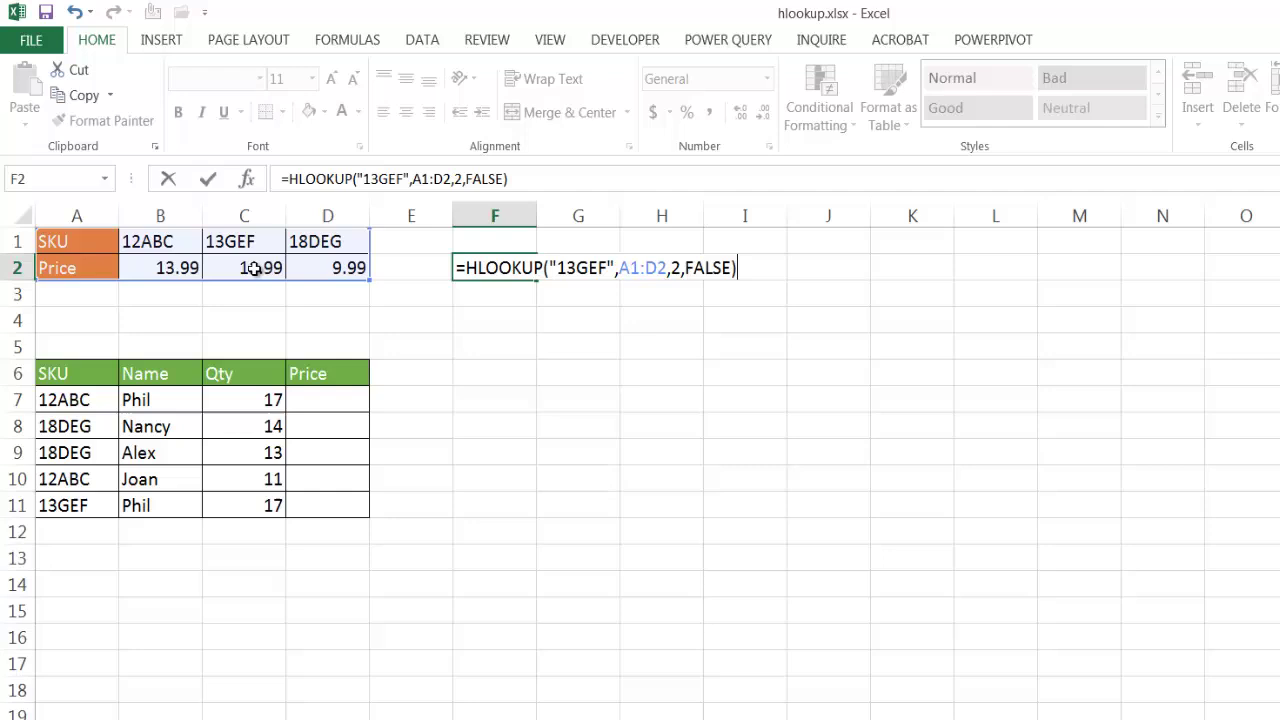
key(Return)
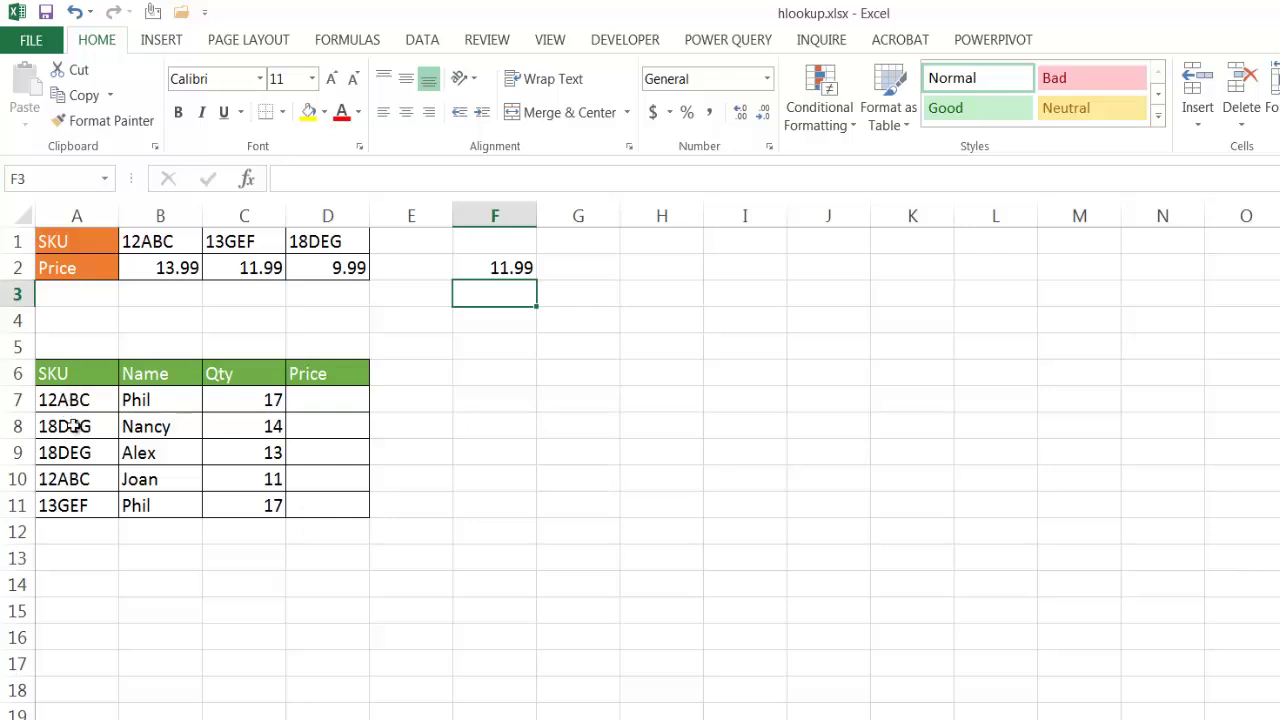
Enter =HLOOKUP(A7,$A$1:$D$2,2,FALSE) in D7, returning 13.99 for SKU 12ABC
click(330, 400)
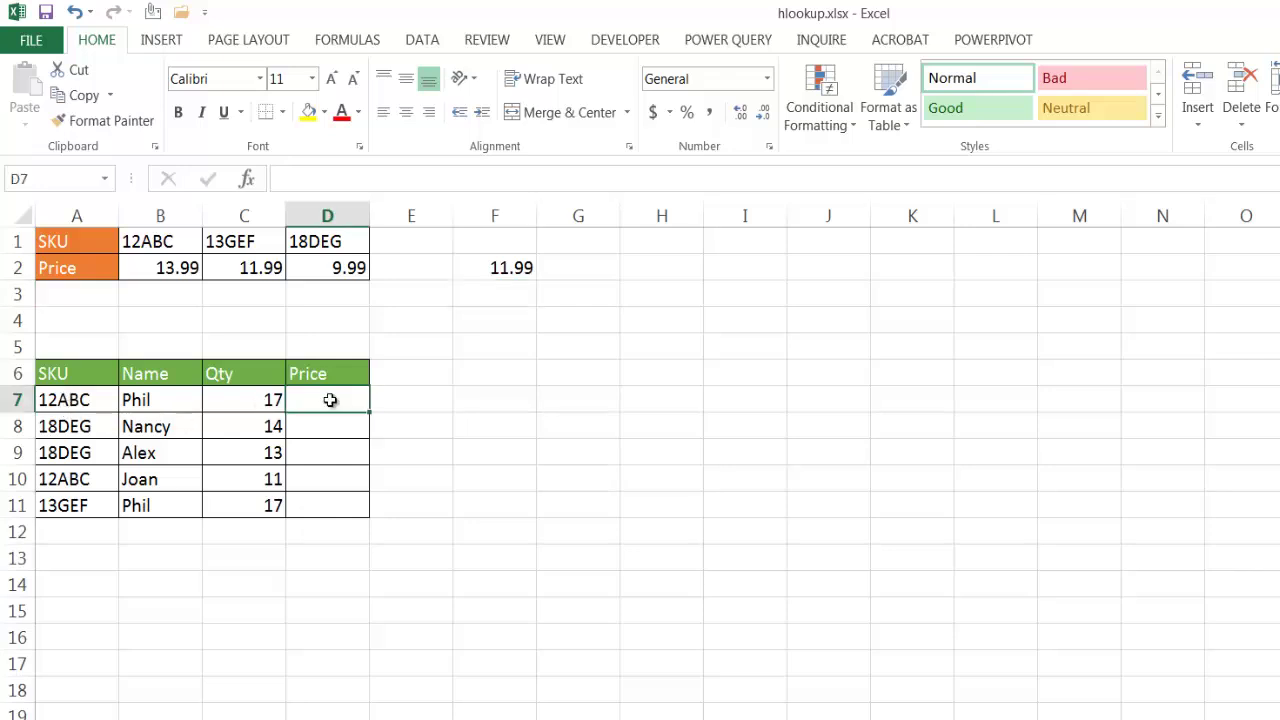
text(=hl)
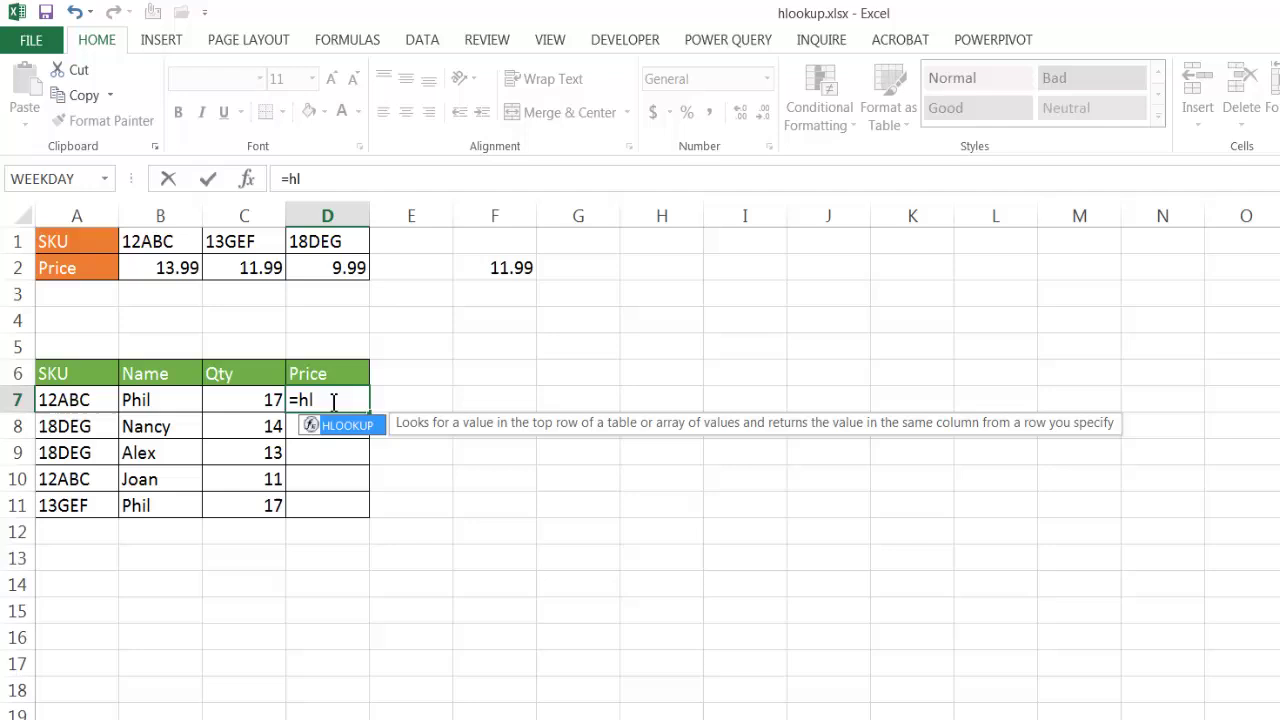
text(oo)
key(Tab)
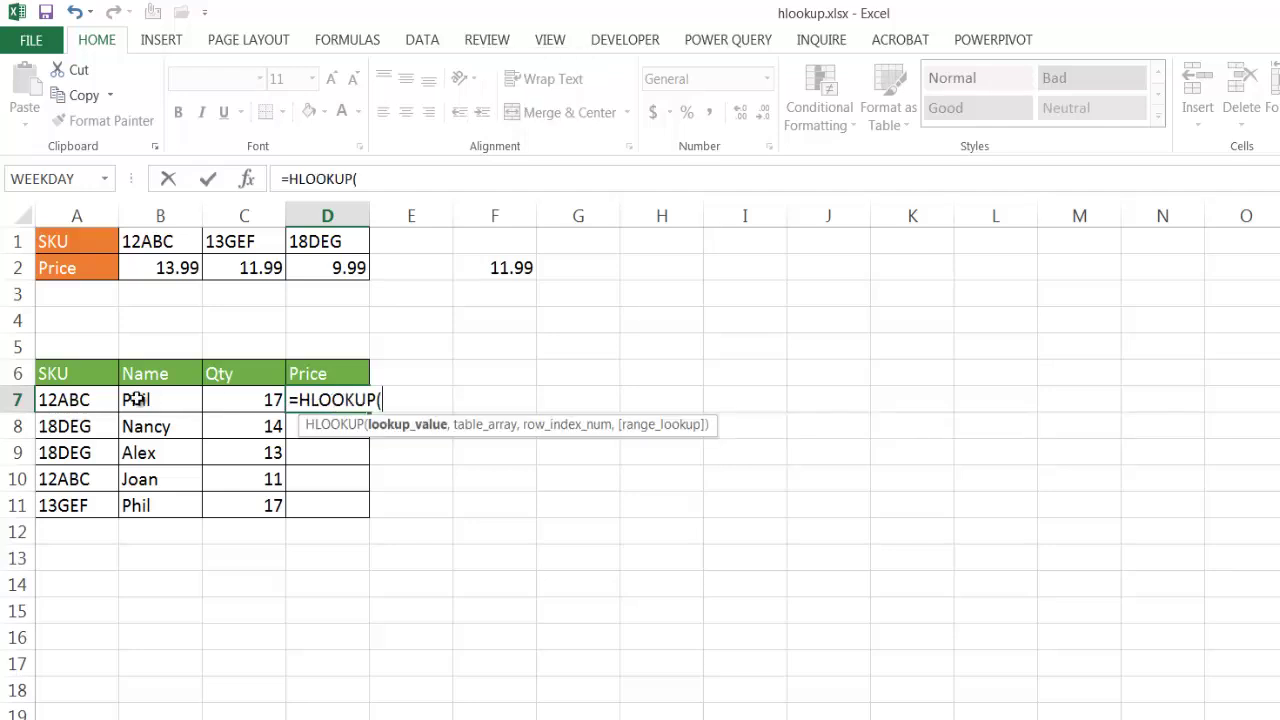
click(82, 401)
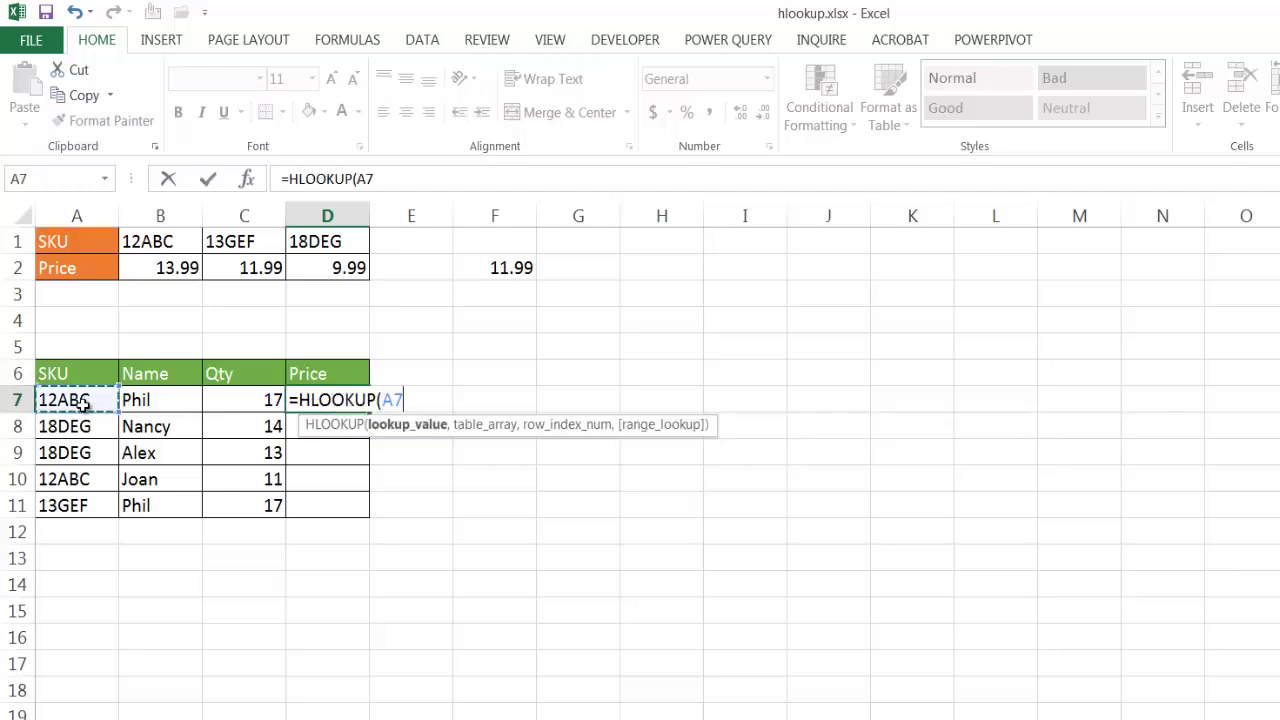
text(,)
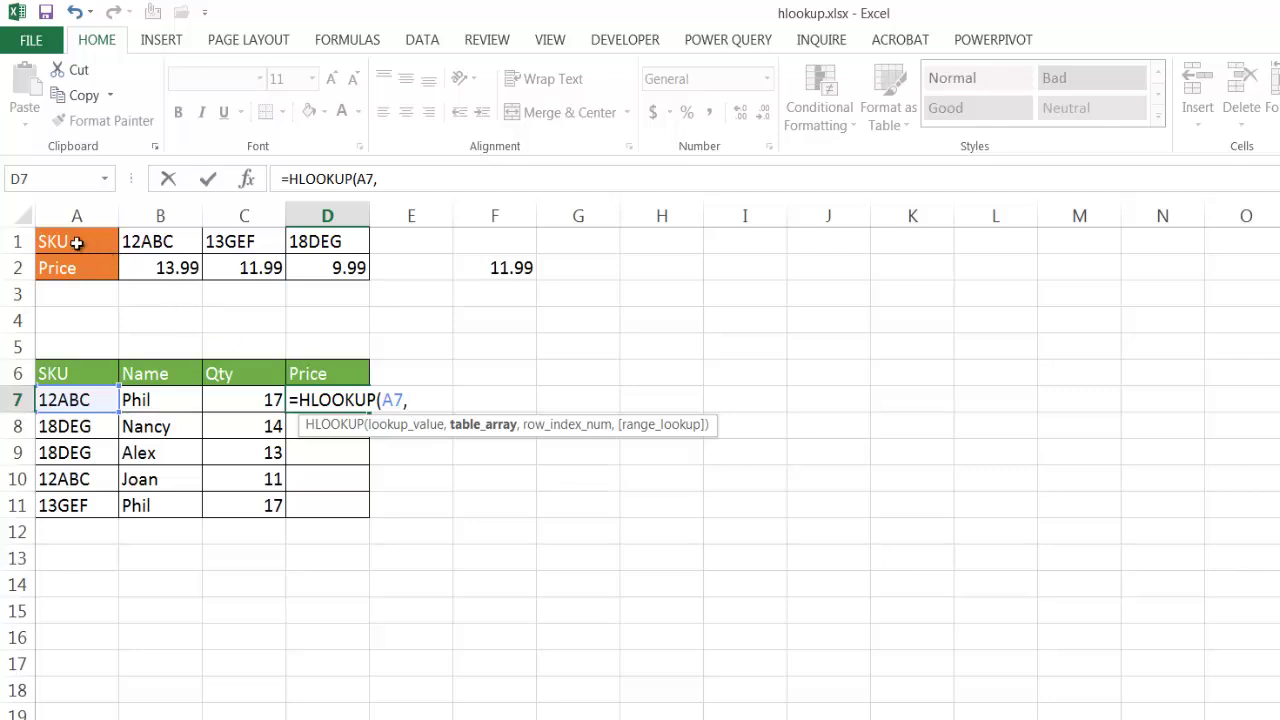
drag(76, 243, 334, 270)
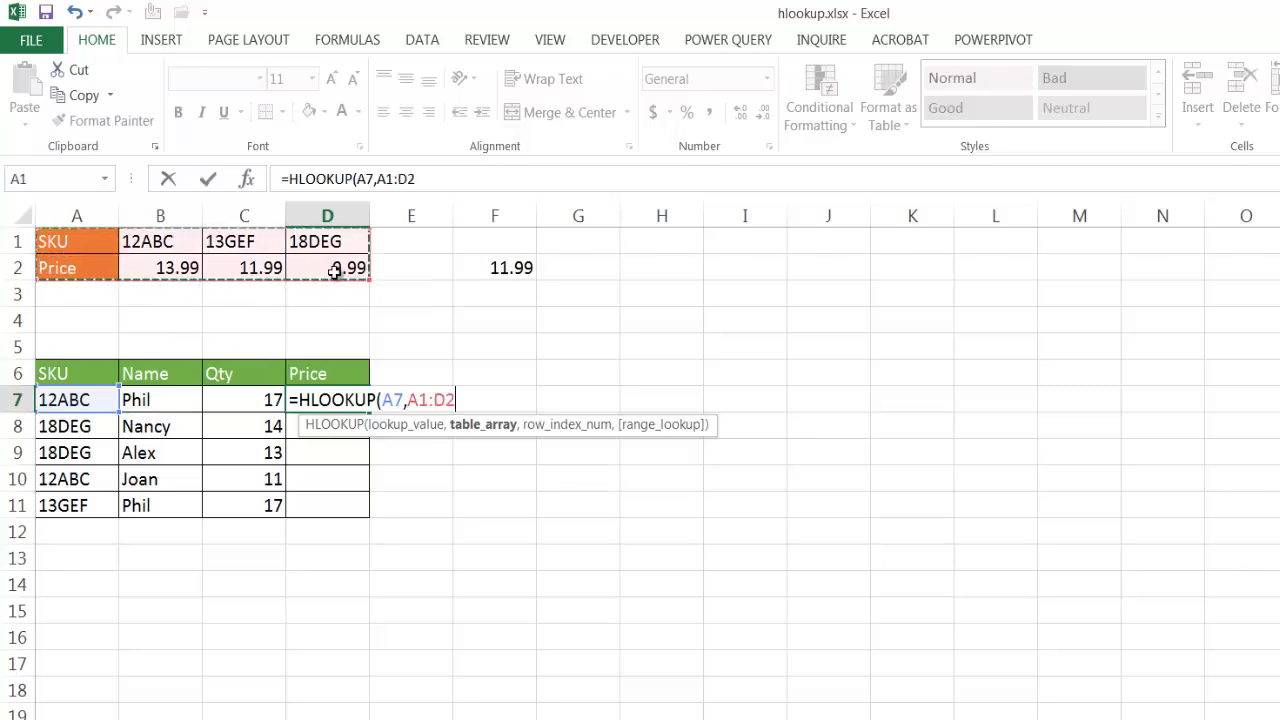
key(F4)
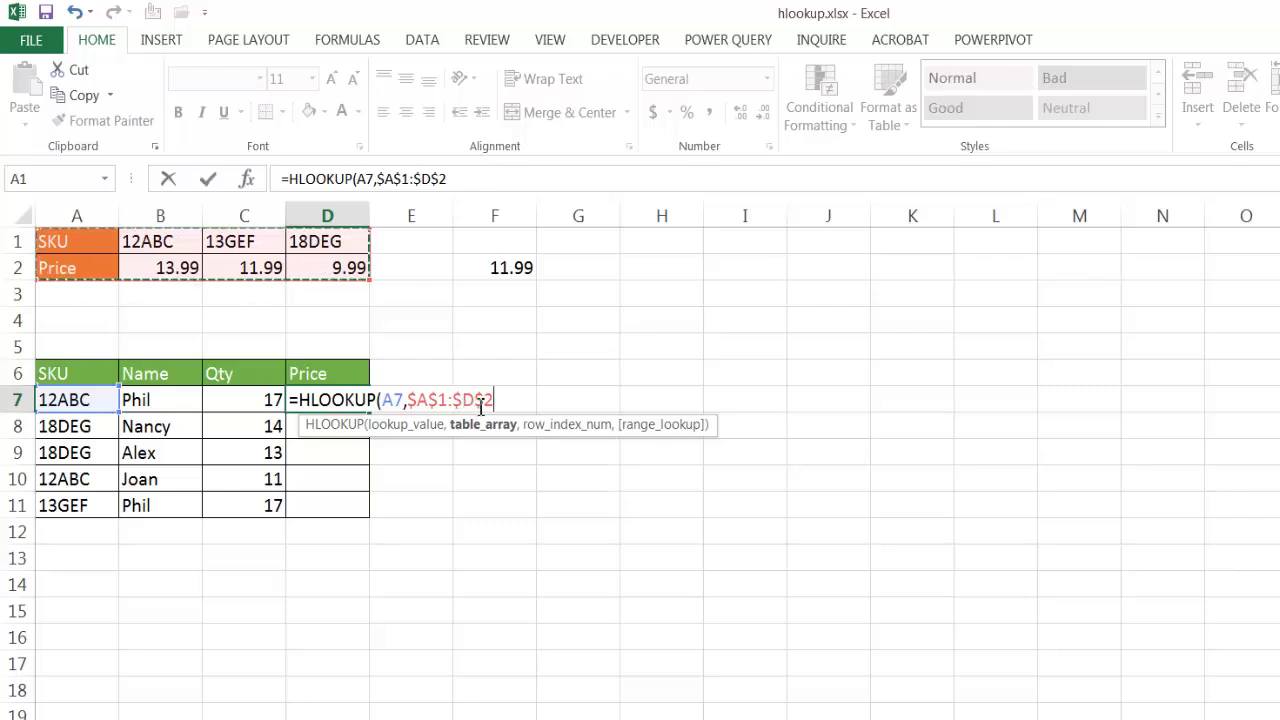
text(,)
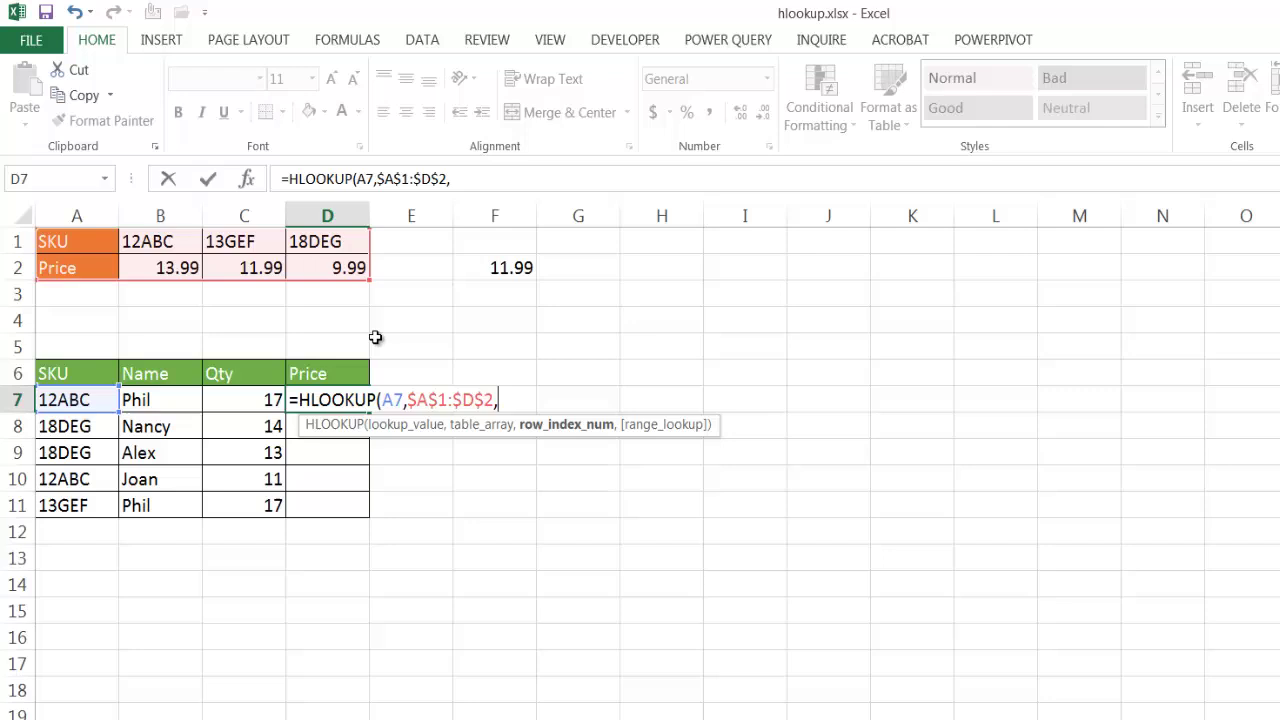
text(2)
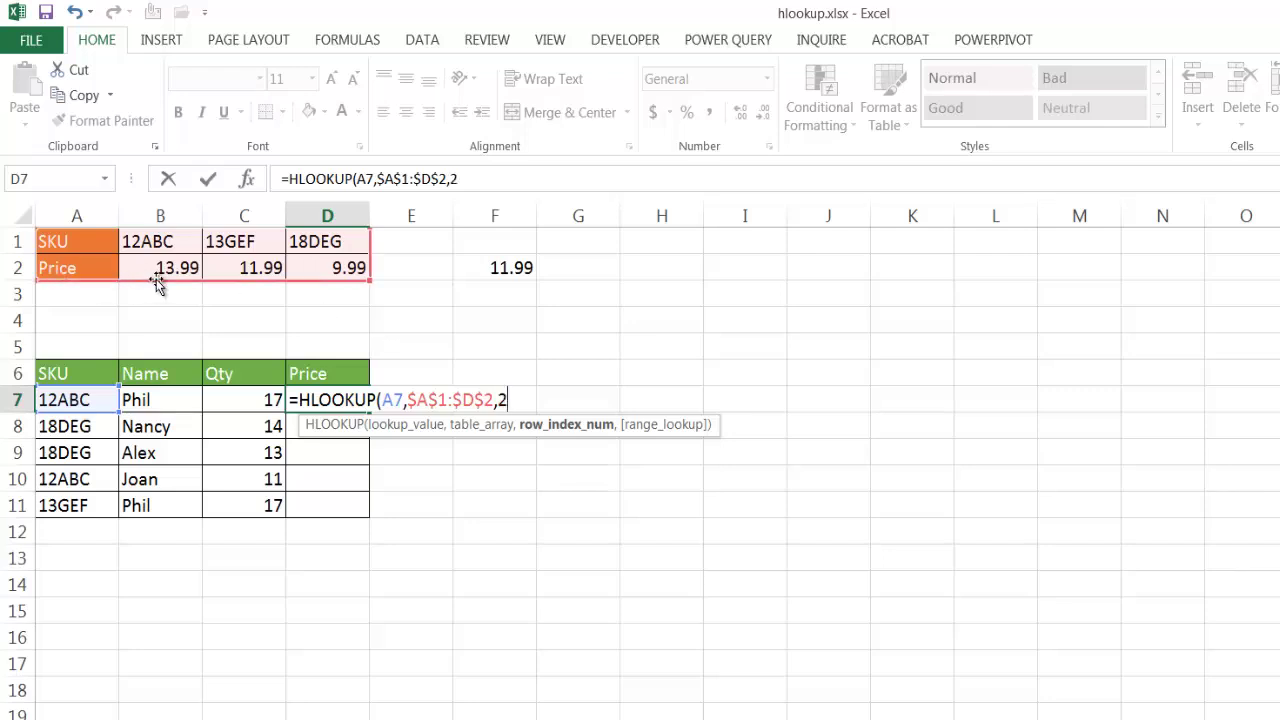
text(,)
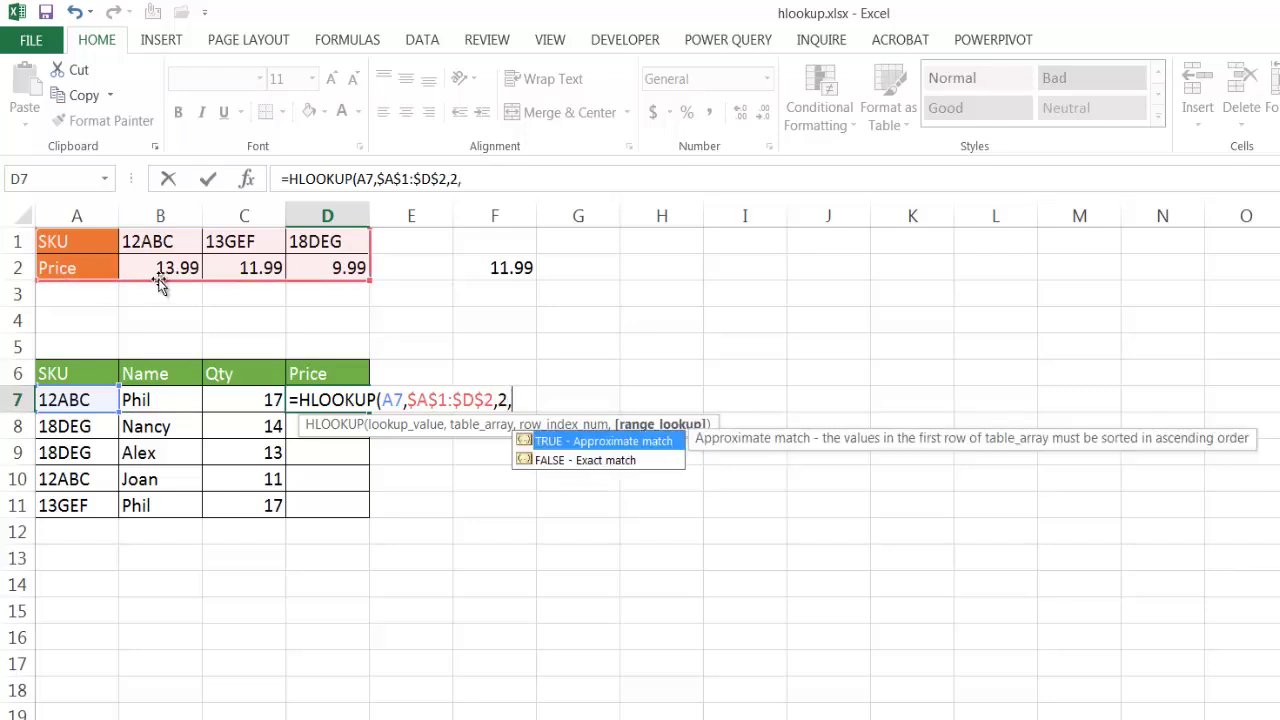
double_click(553, 460)
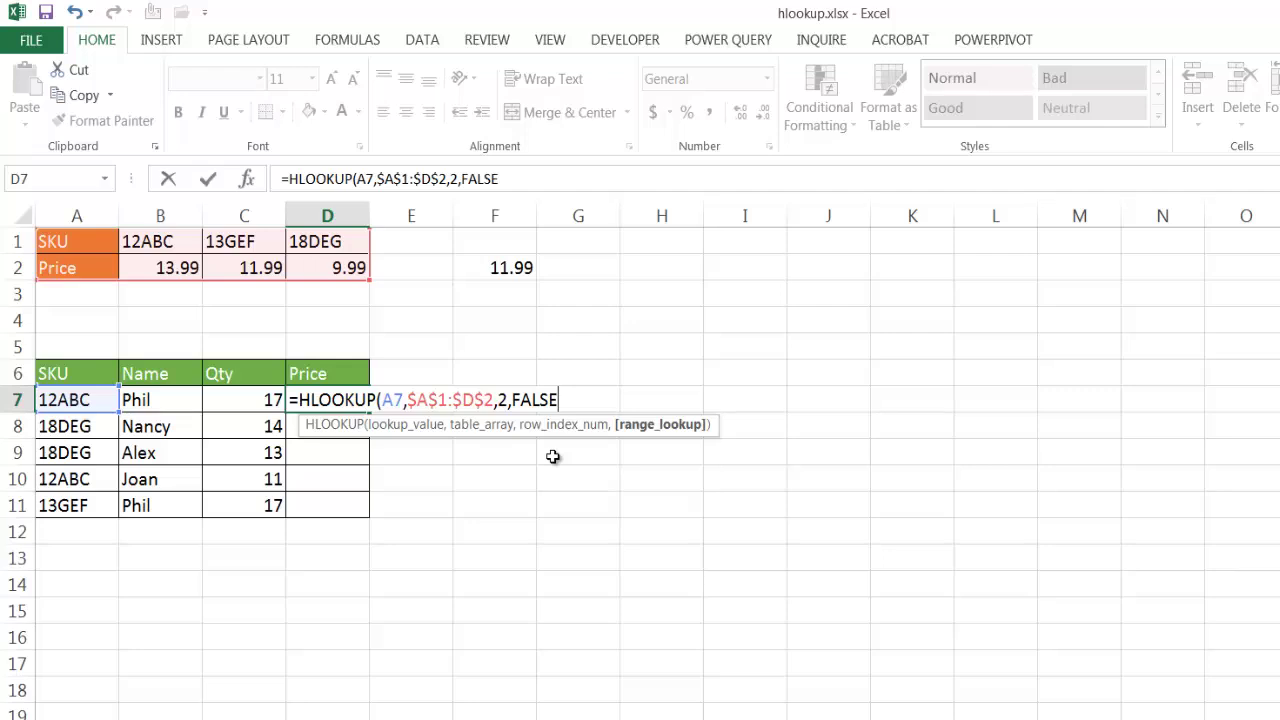
text())
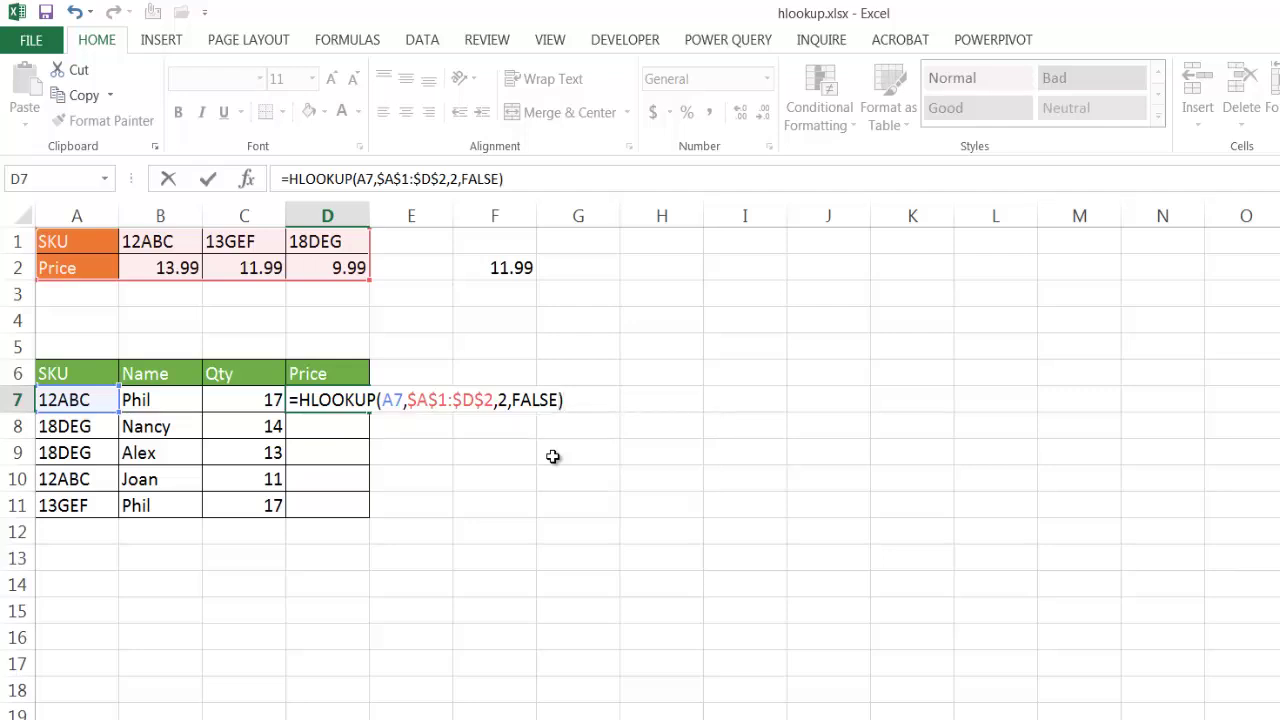
key(Return)
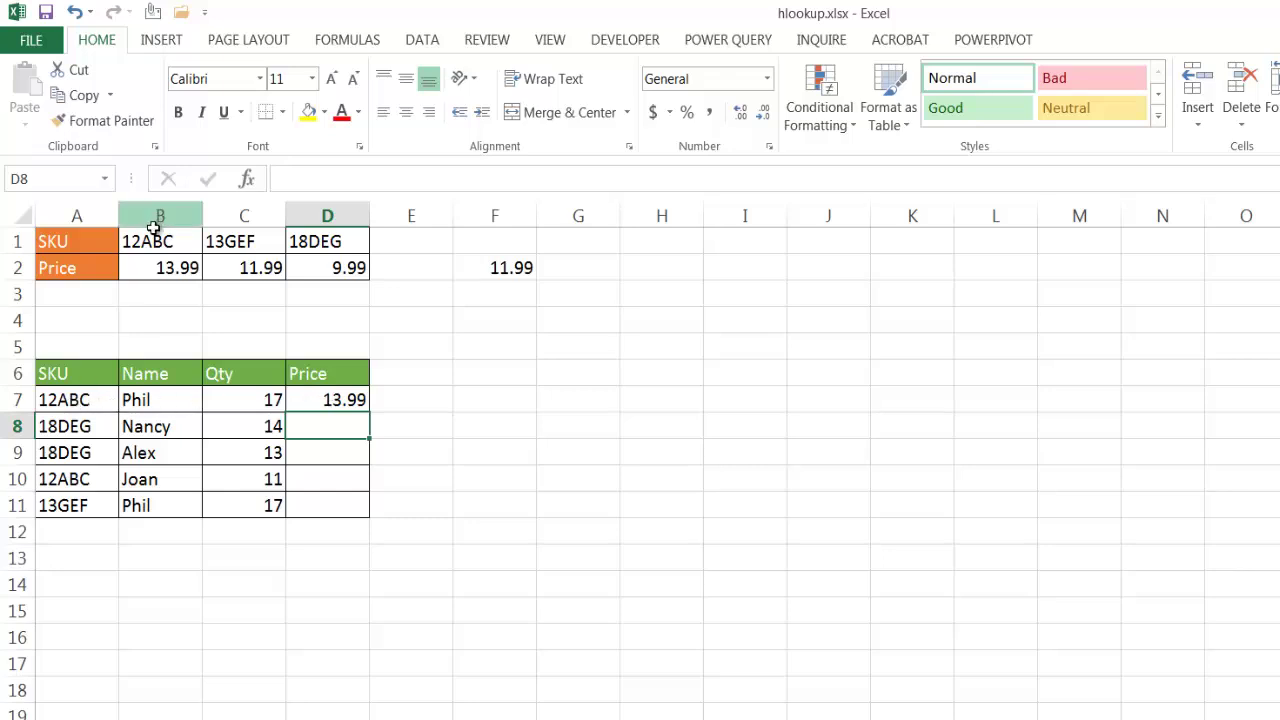
Copy the D7 price formula down through D11 and check the copy in D8
click(356, 401)
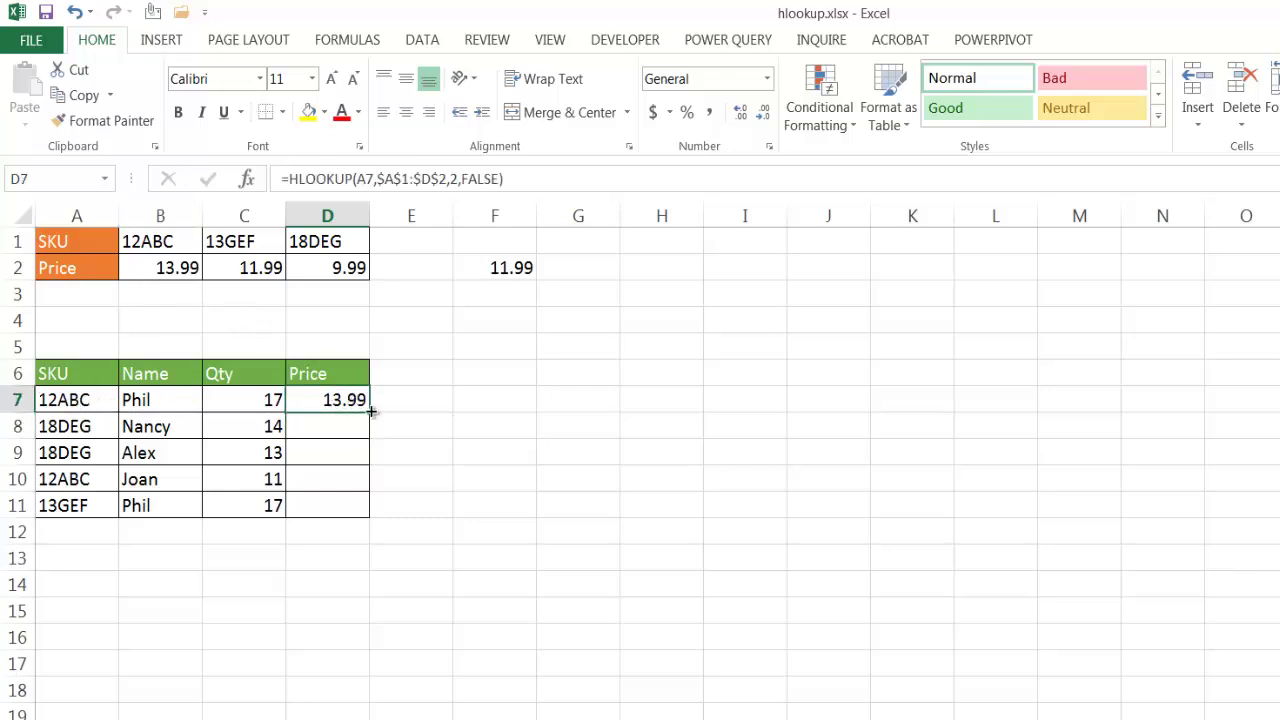
drag(370, 413, 361, 508)
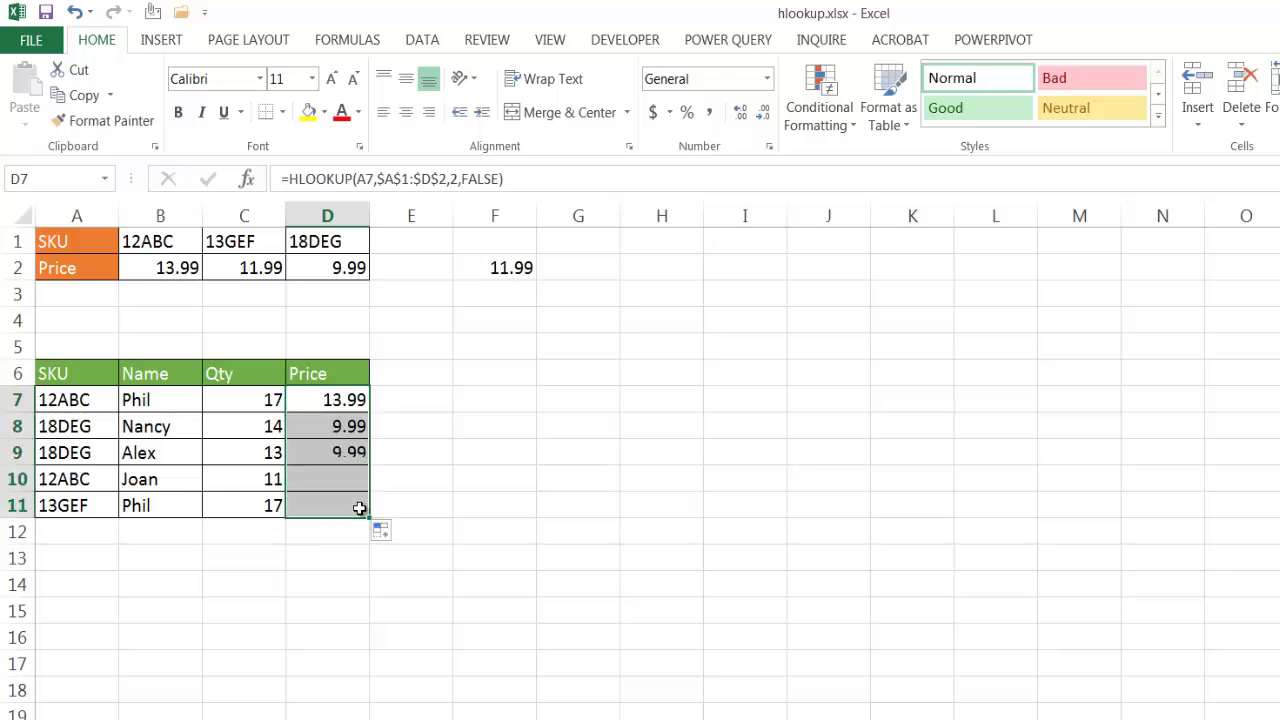
click(338, 424)
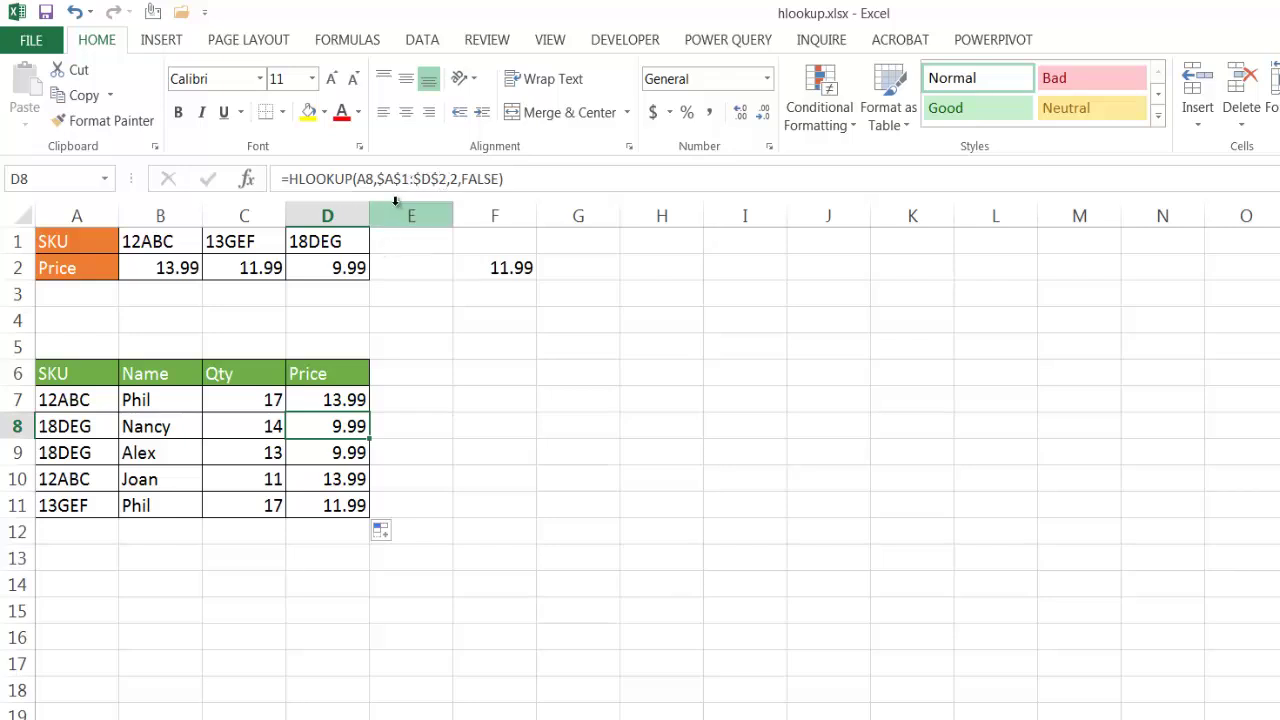
Review the lookup formulas in D9, D10 and D11, then switch to sheet Ex (2)
click(336, 455)
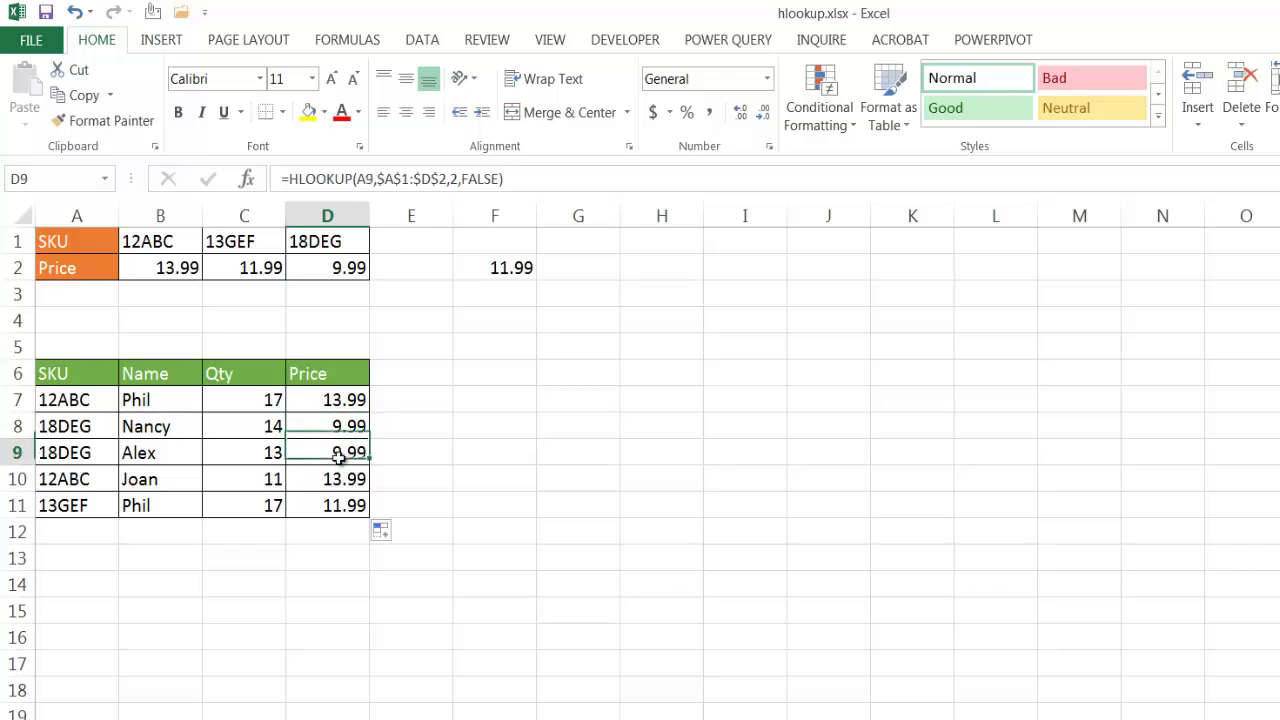
click(336, 481)
click(333, 503)
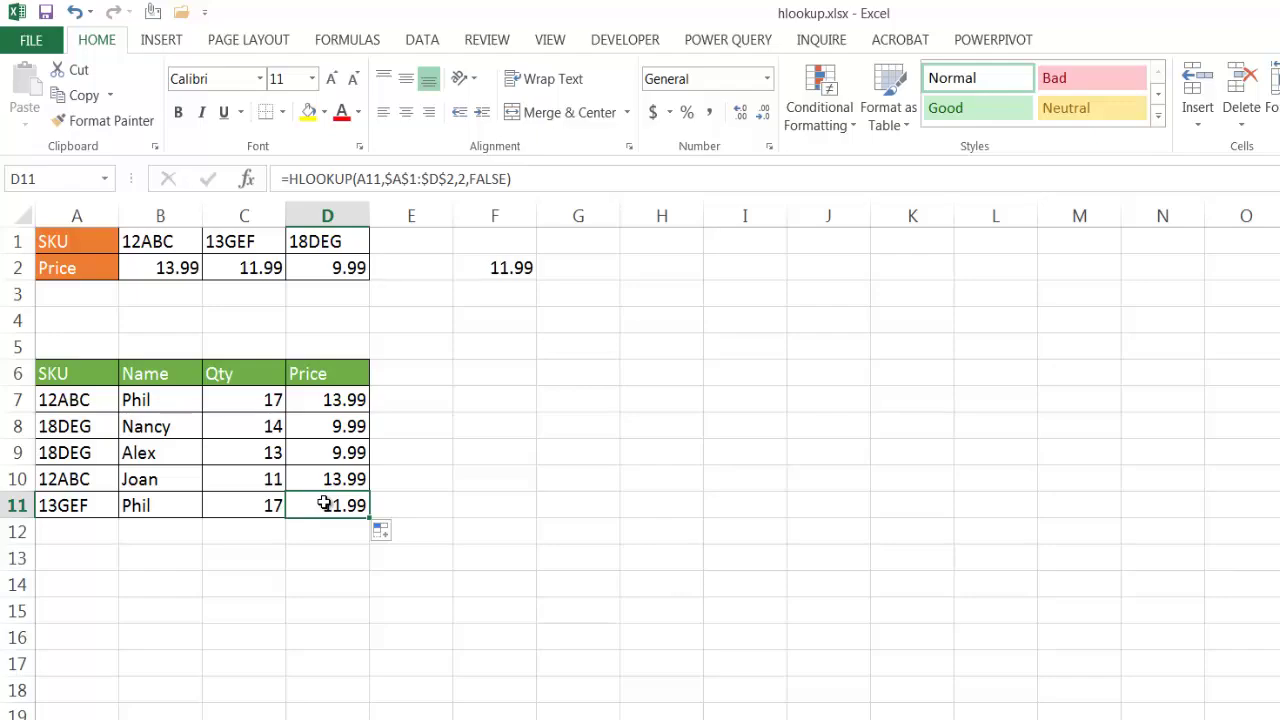
click(137, 689)
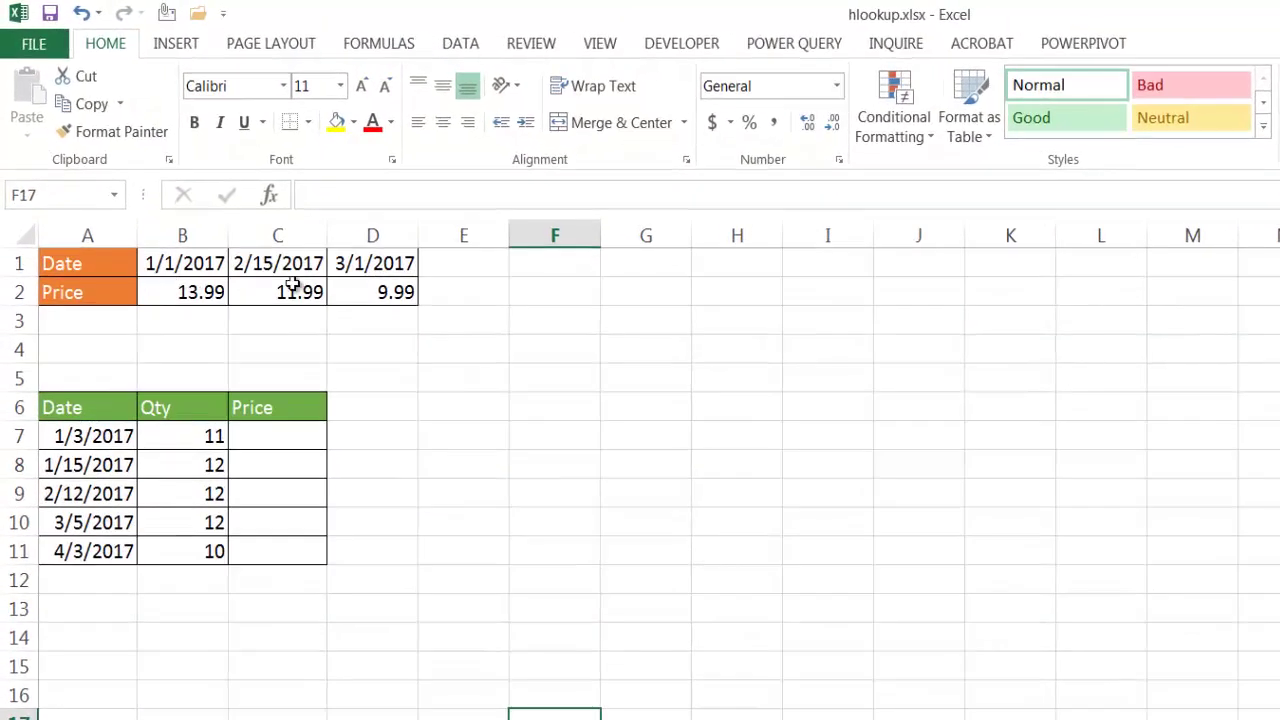
Enter =HLOOKUP(A7,$A$1:$D$2,2,TRUE) in C7 and fill it to C11 (13.99, 13.99, 13.99, 9.99, 9.99)
click(270, 439)
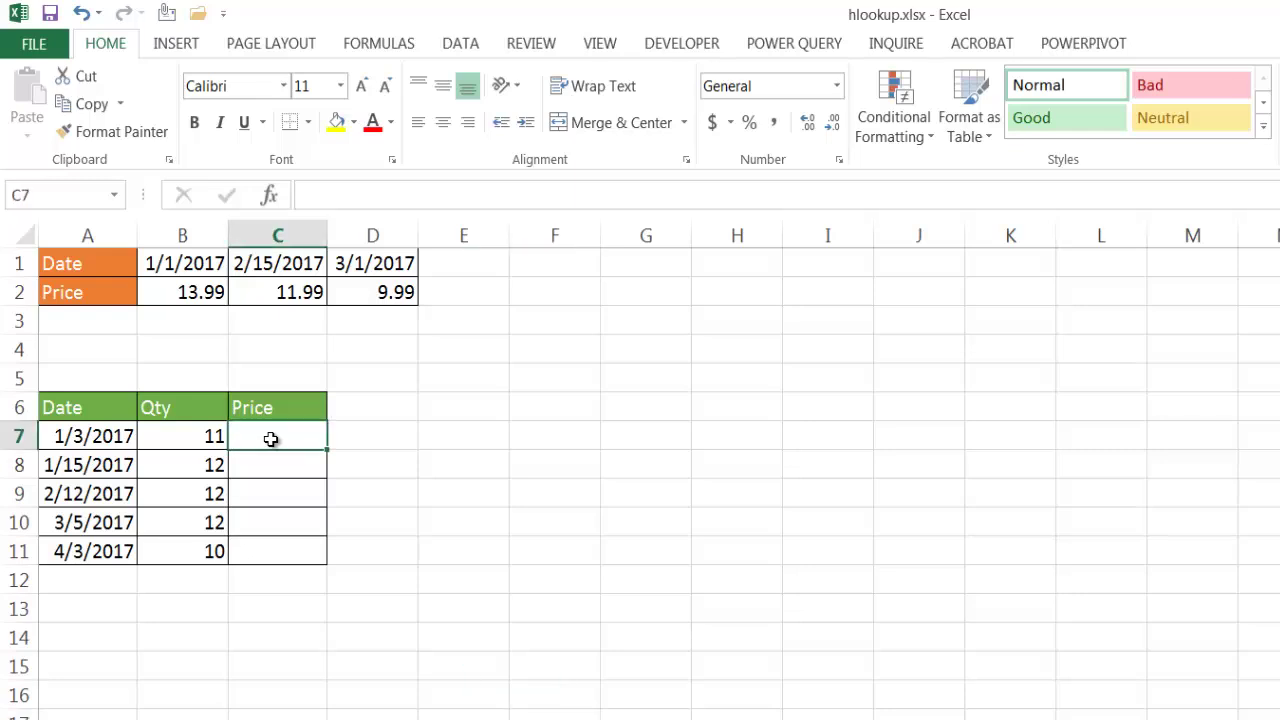
text(=hloo)
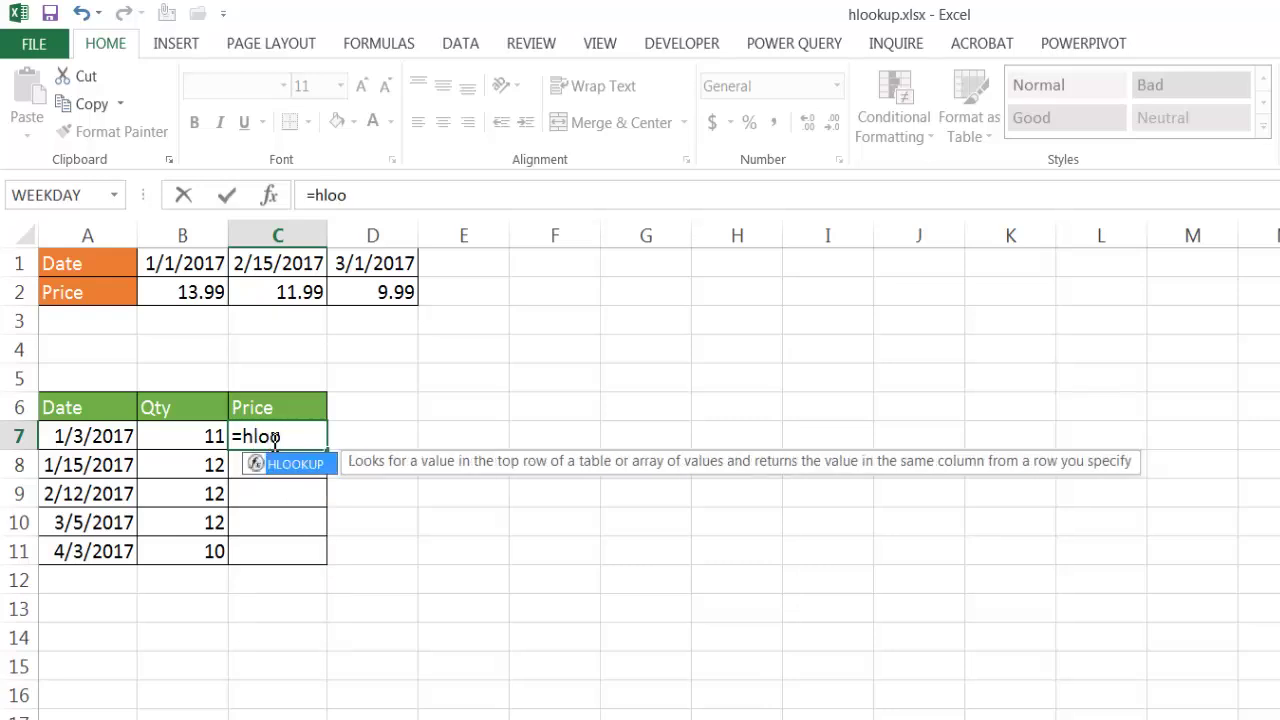
key(Tab)
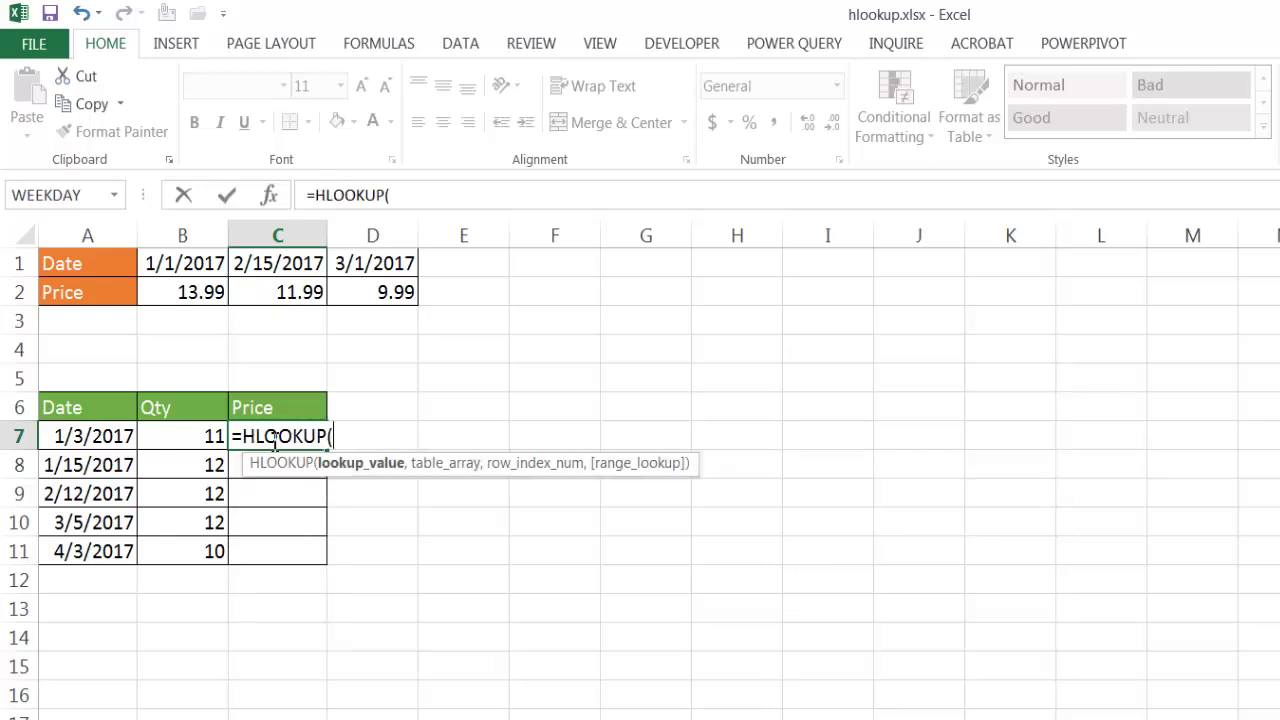
click(90, 437)
text(,)
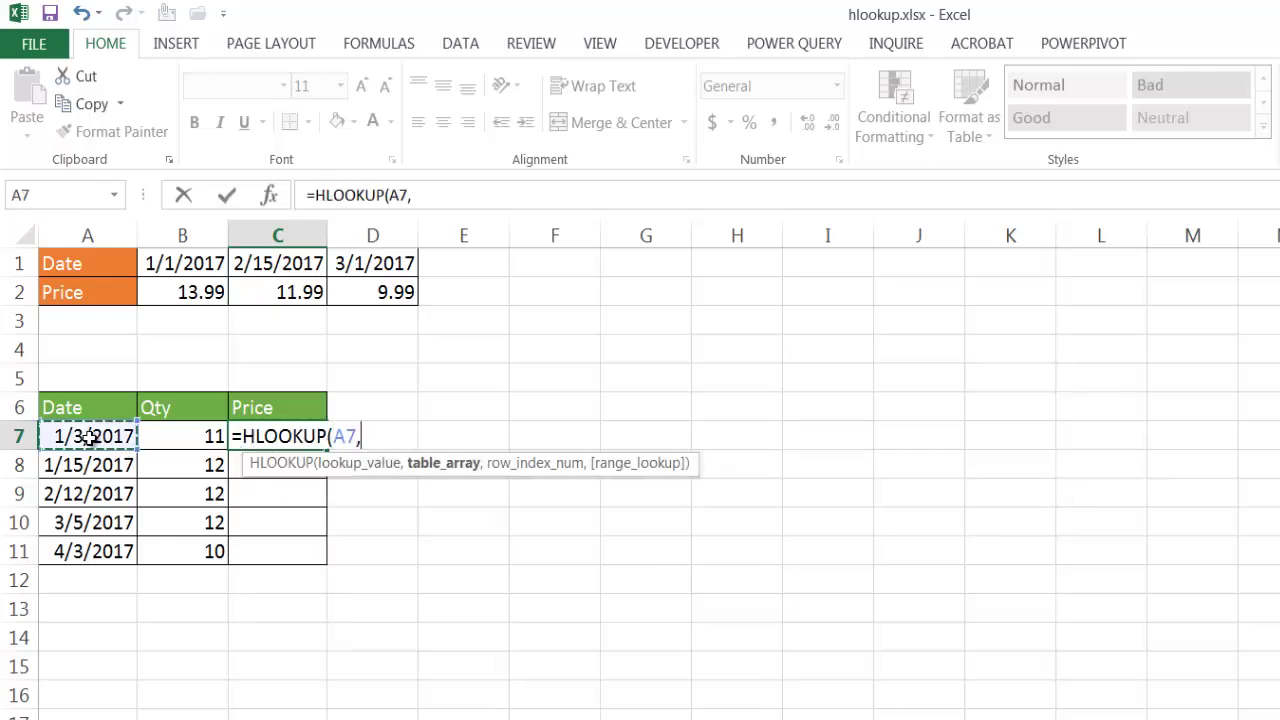
drag(94, 266, 388, 292)
key(F4)
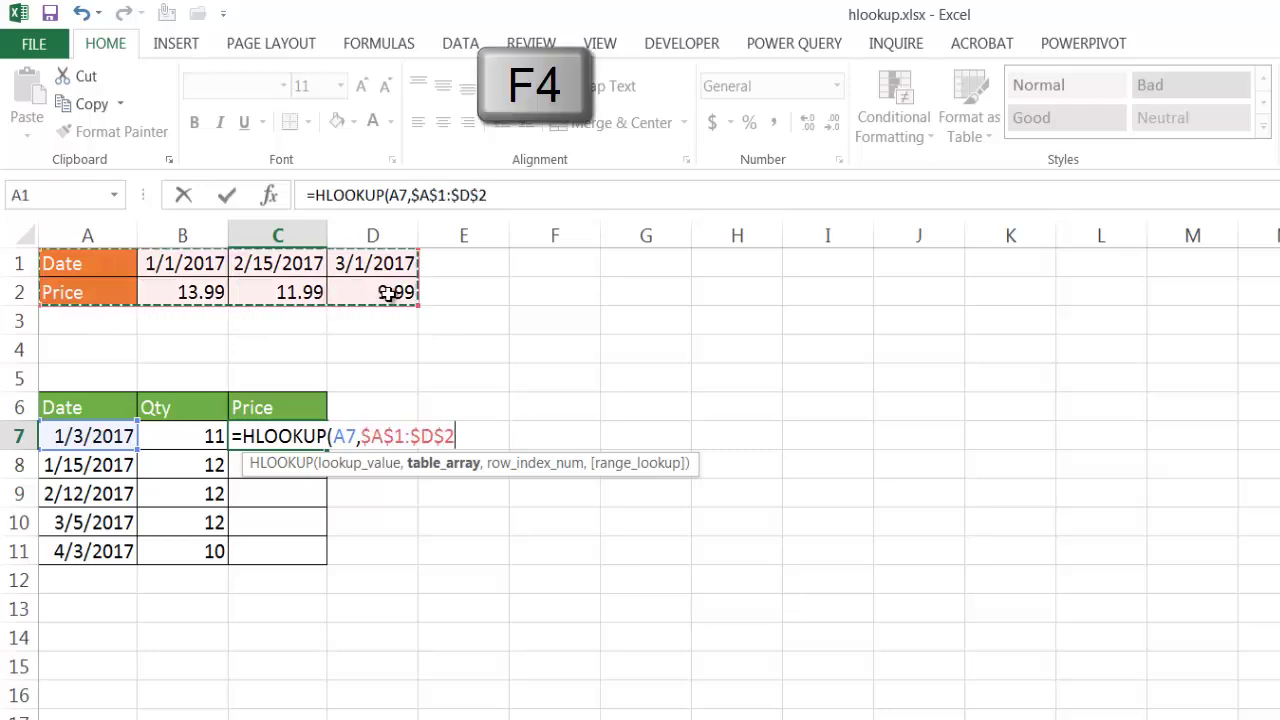
text(,)
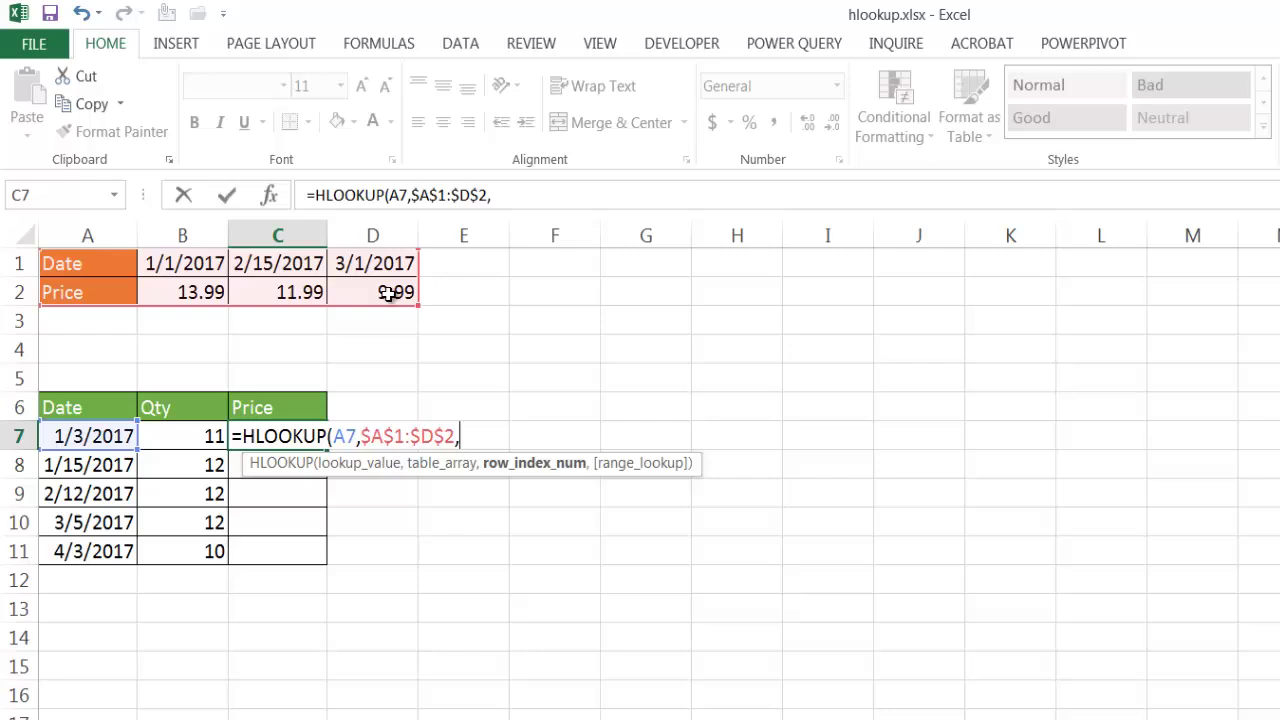
text(2,)
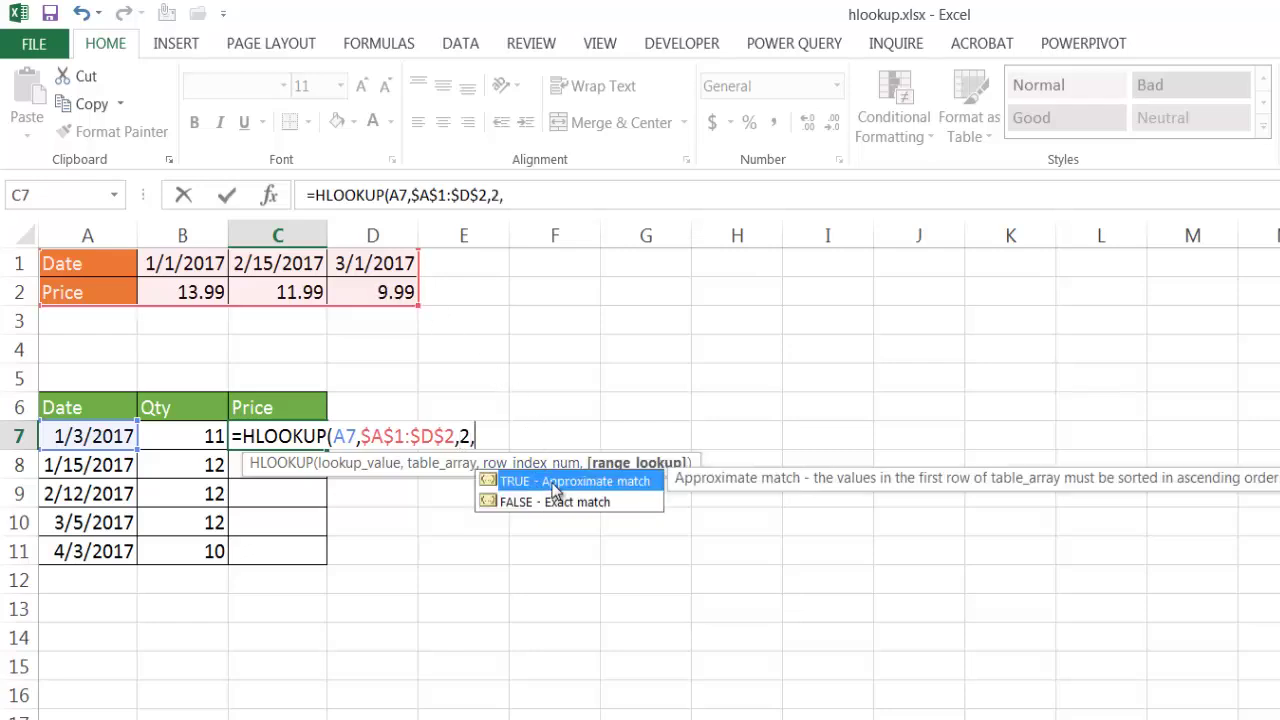
double_click(558, 481)
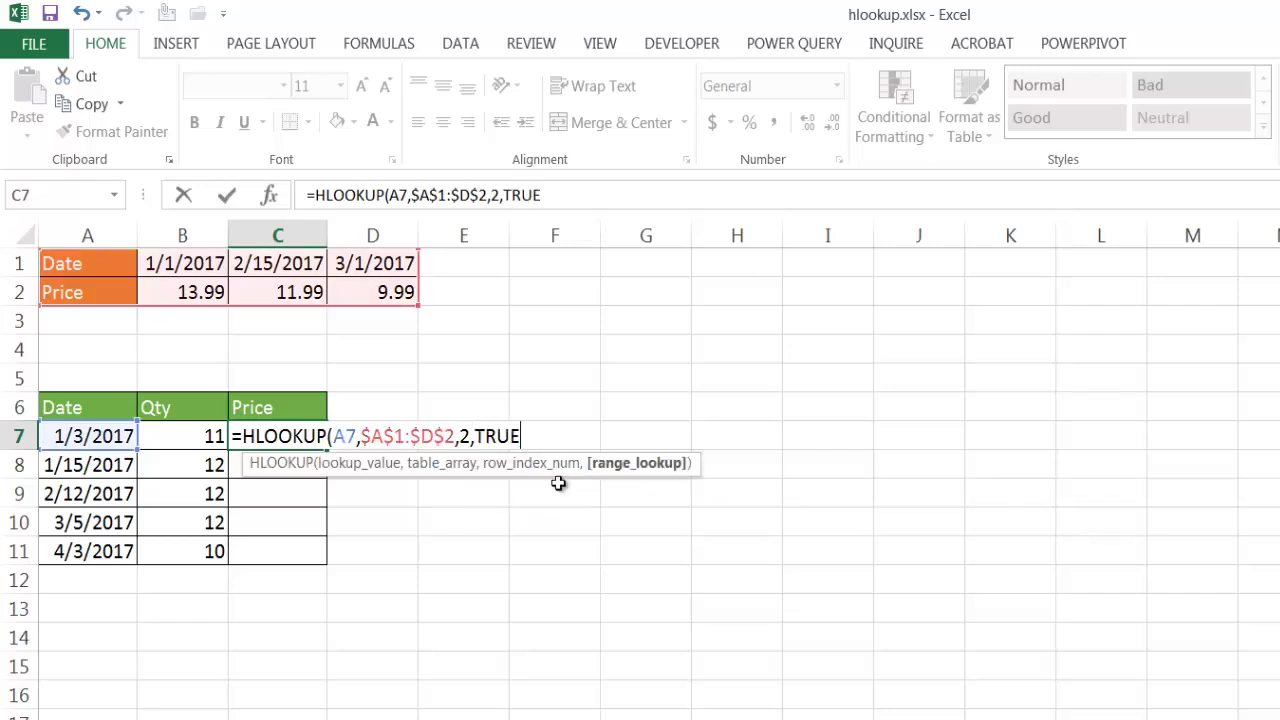
text())
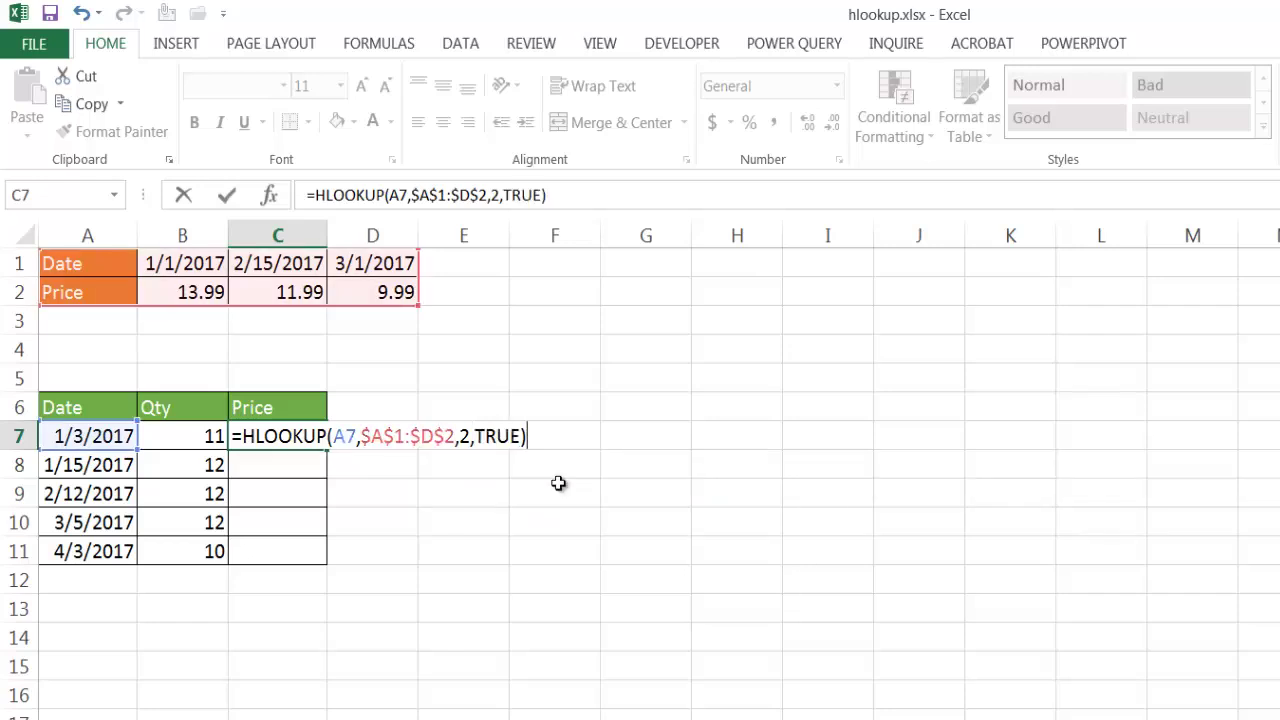
key(ctrl+Return)
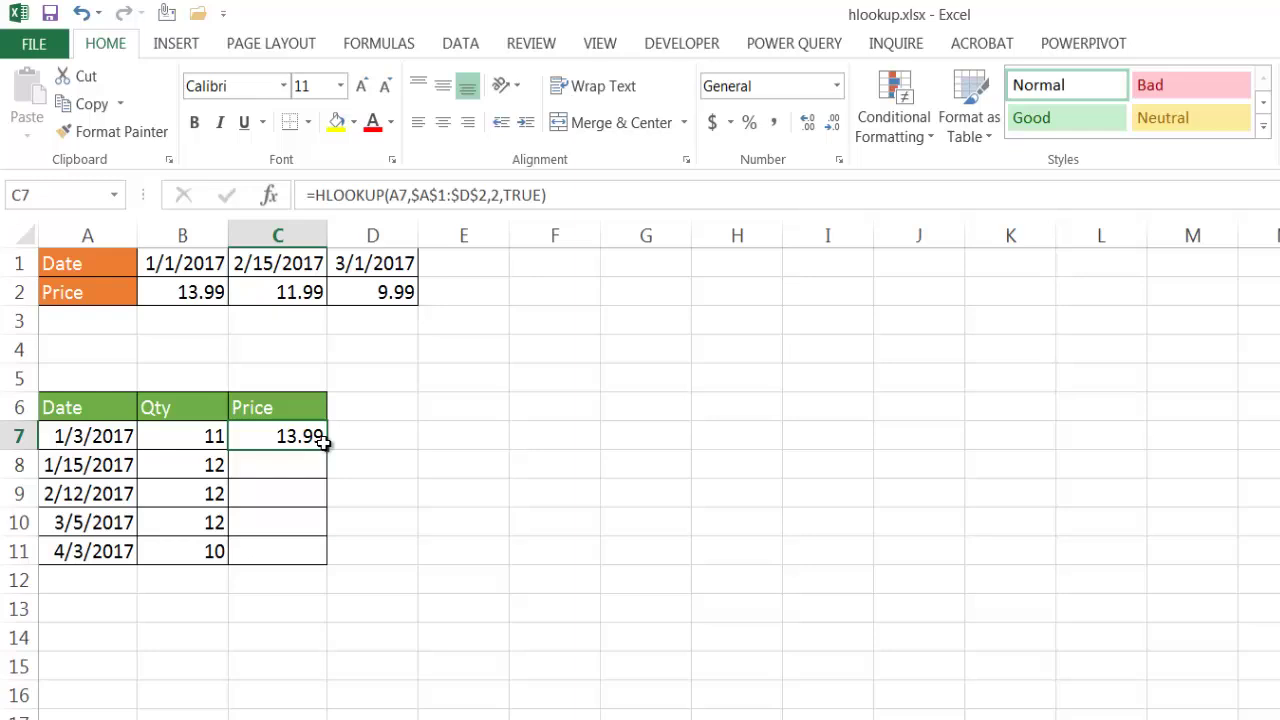
drag(328, 451, 322, 558)
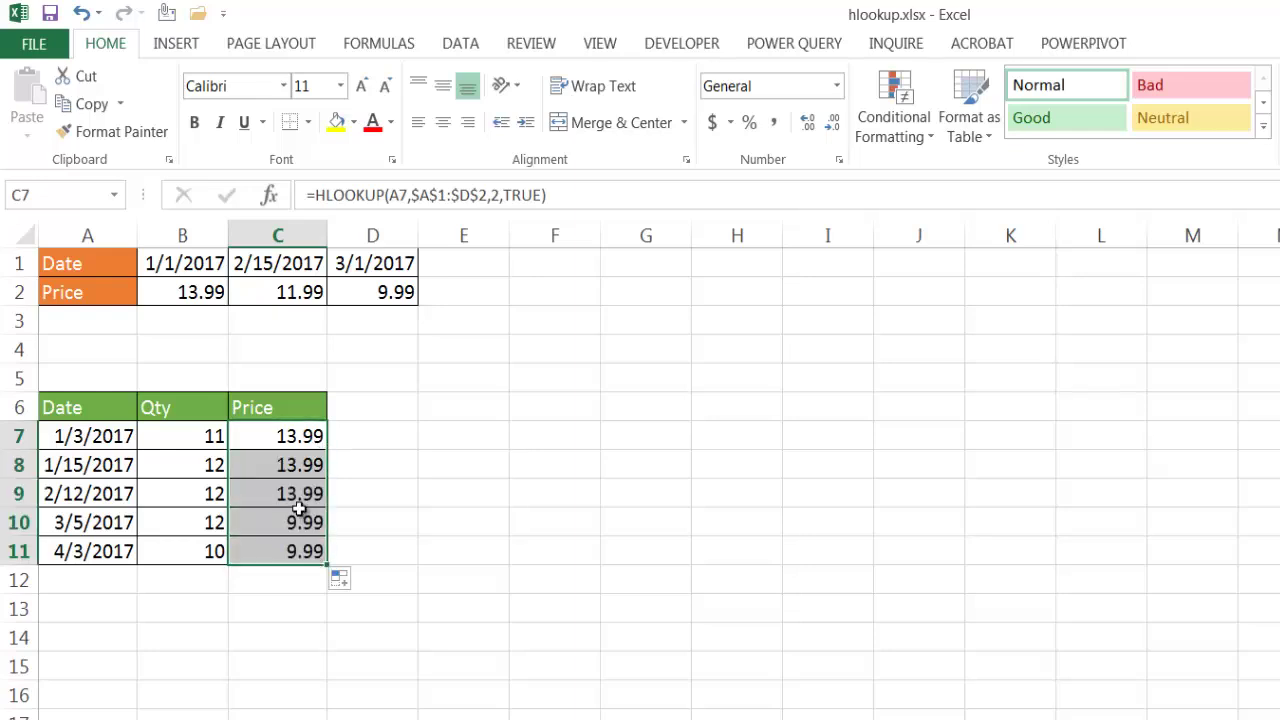
click(84, 434)
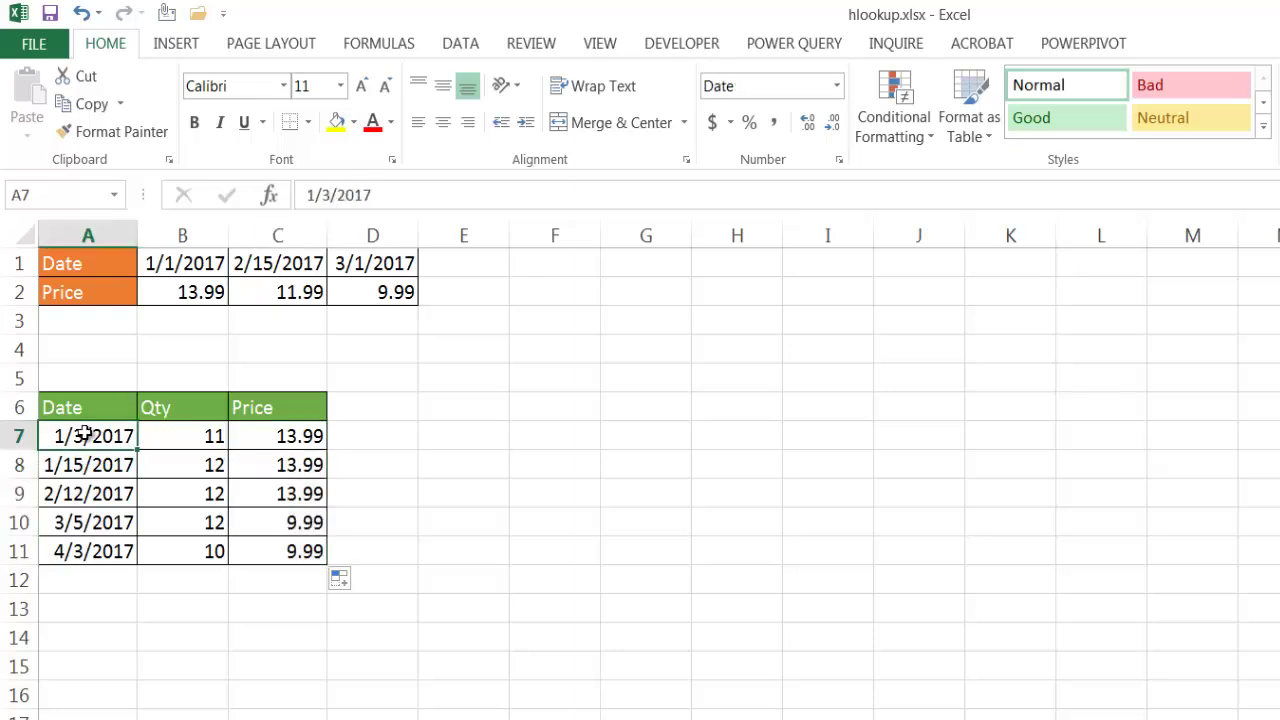
click(168, 266)
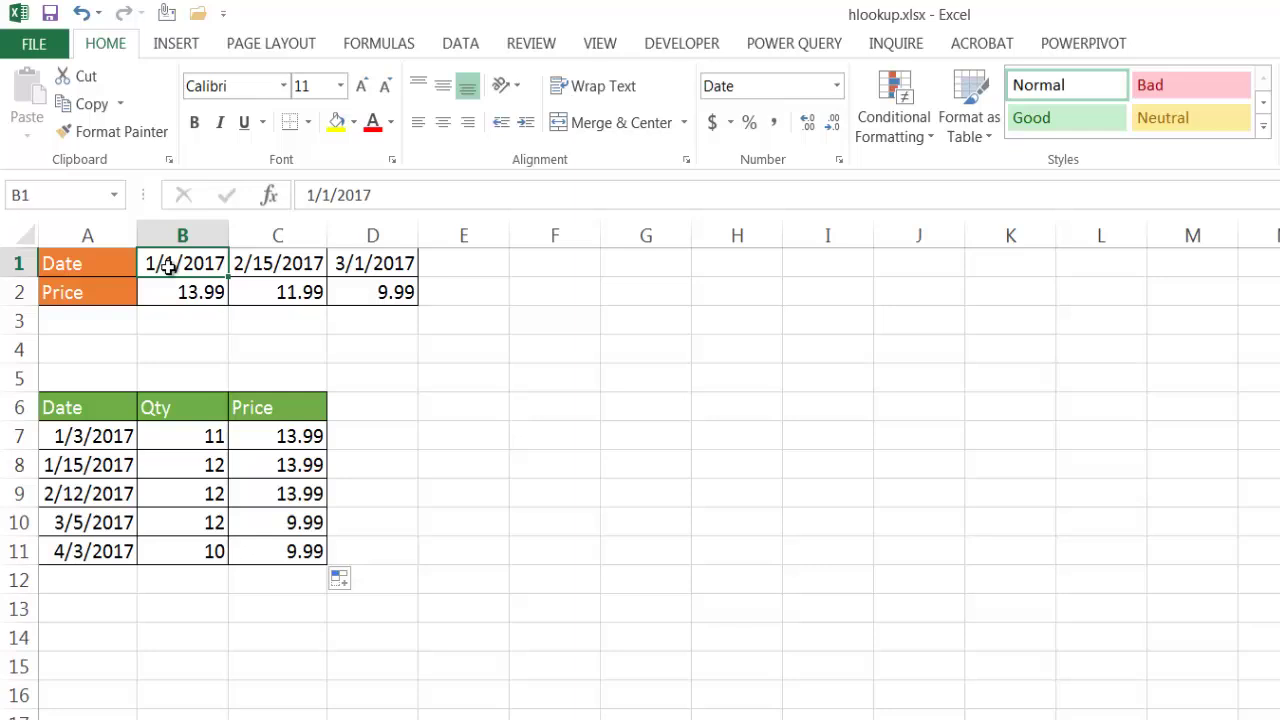
click(249, 265)
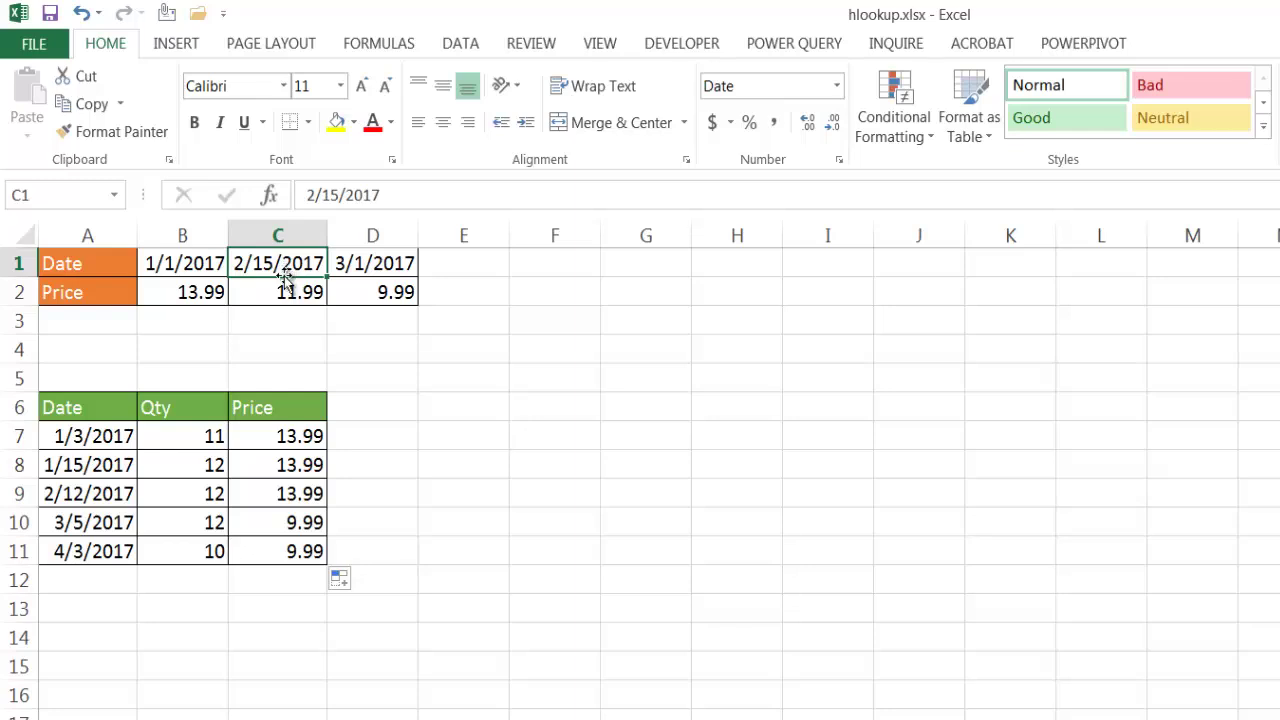
click(209, 290)
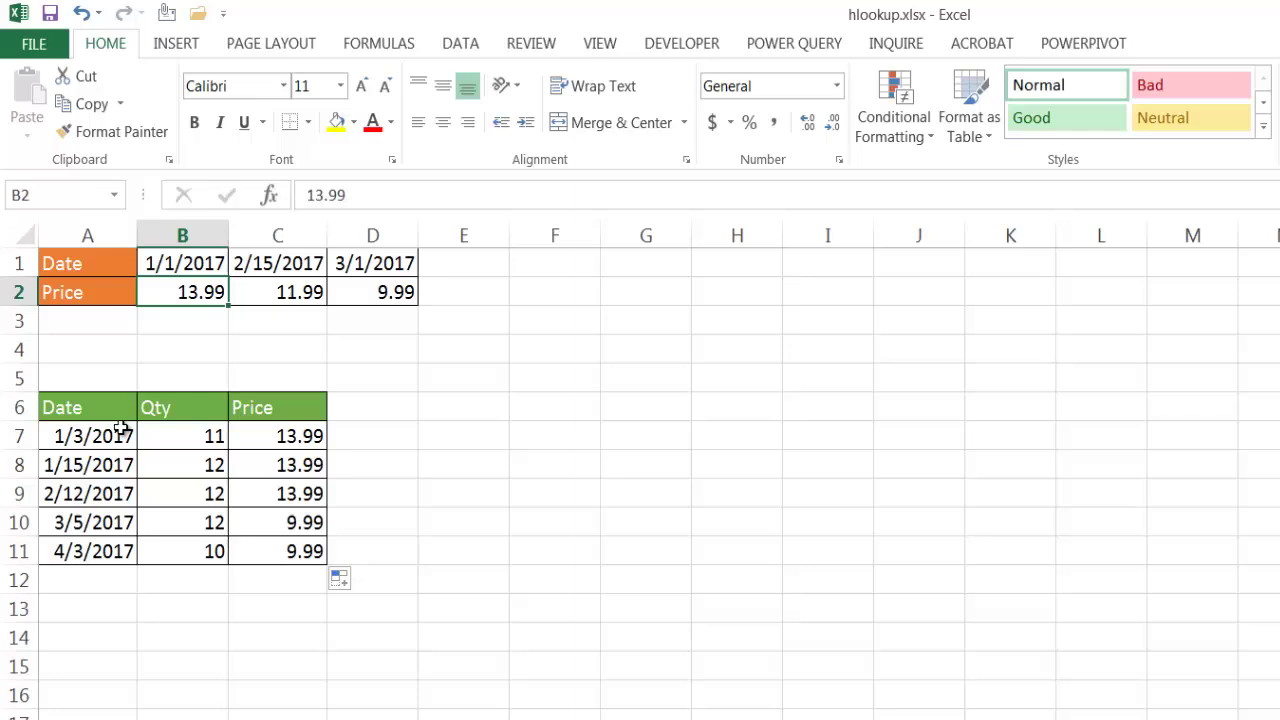
click(100, 472)
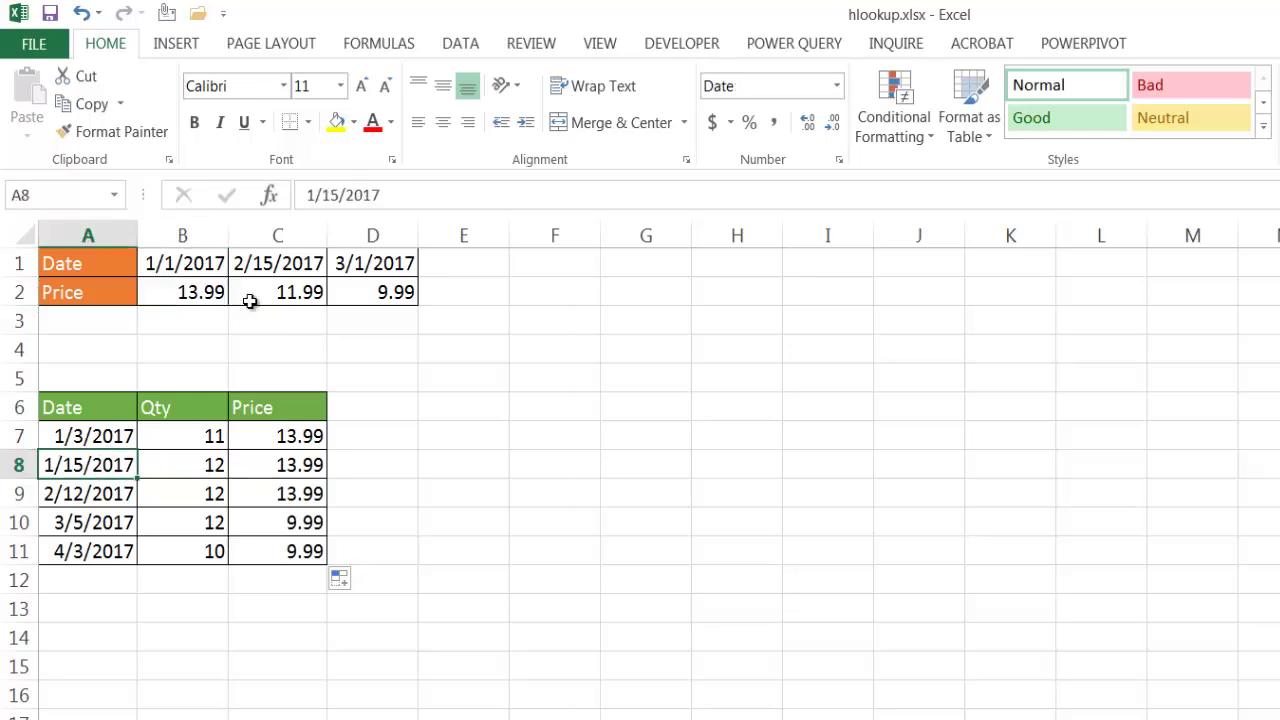
click(313, 263)
click(119, 493)
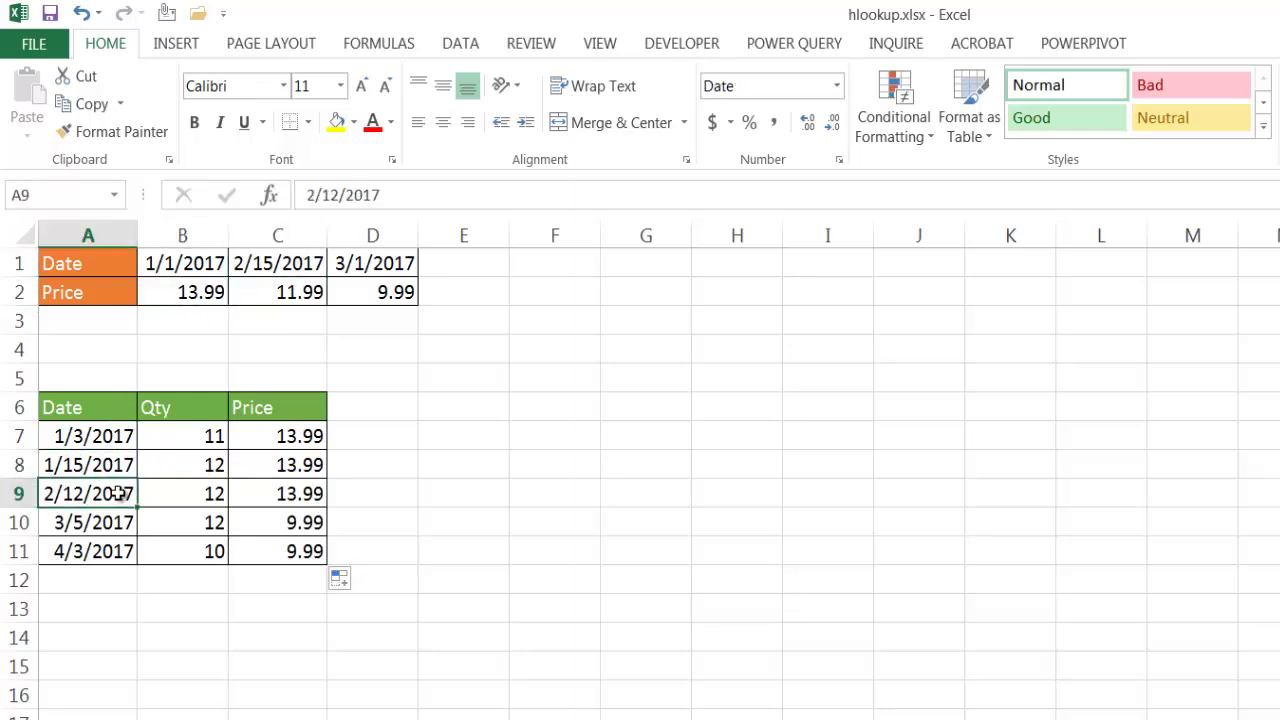
click(274, 263)
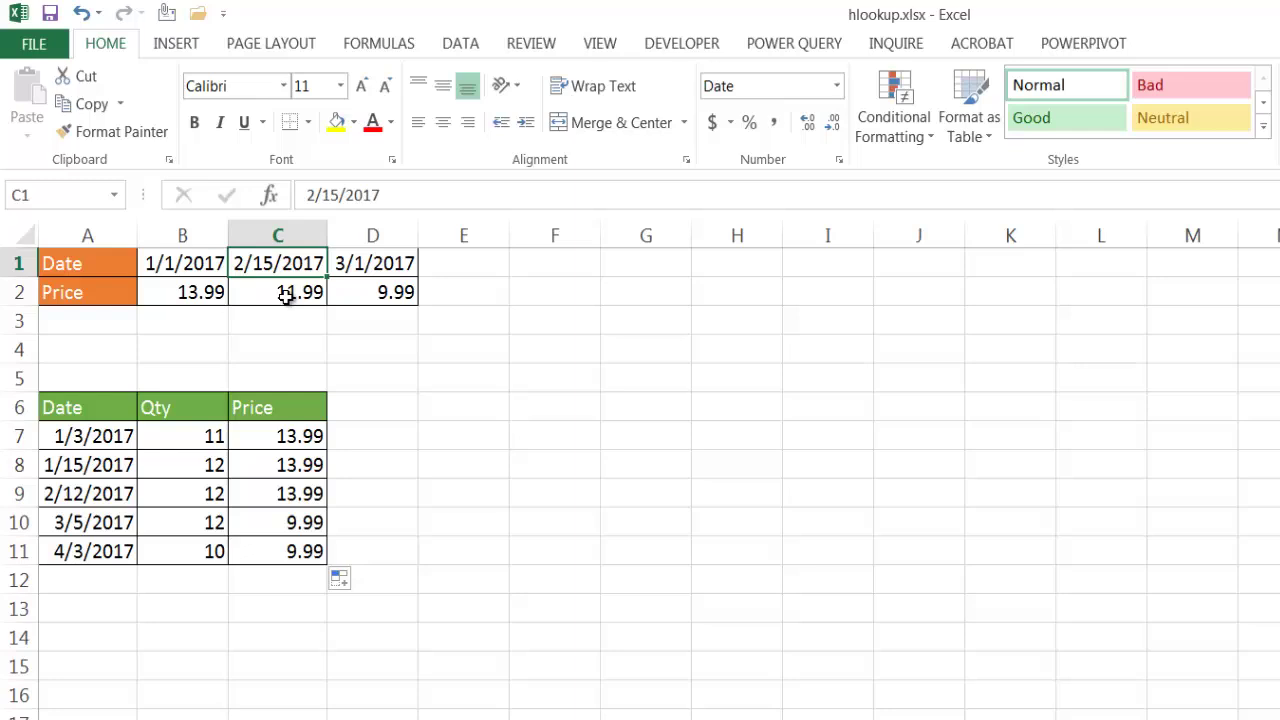
click(285, 294)
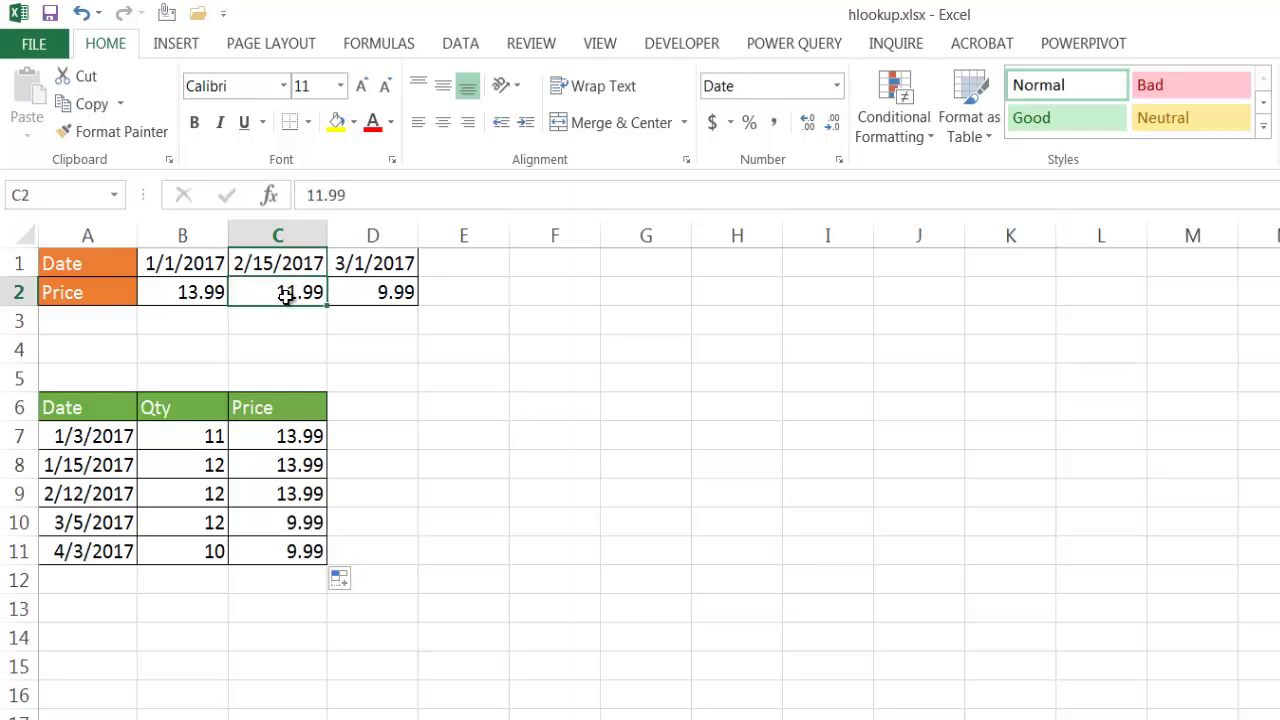
click(187, 290)
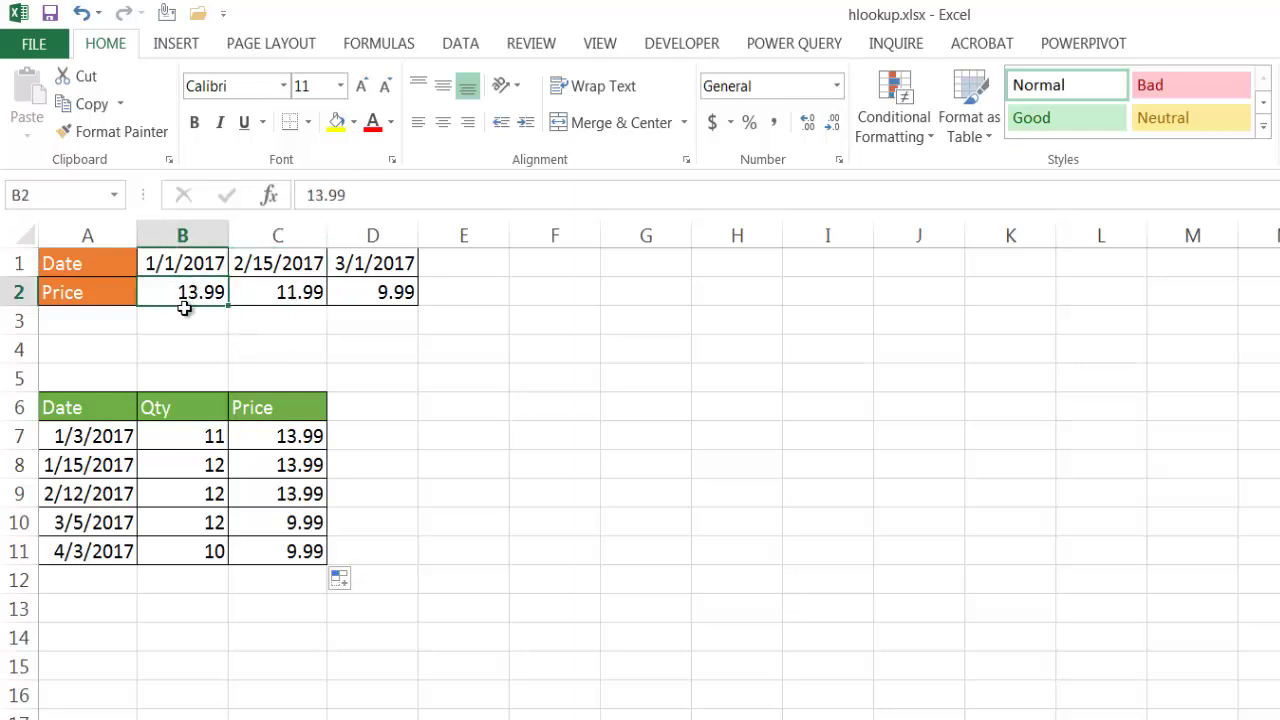
click(285, 495)
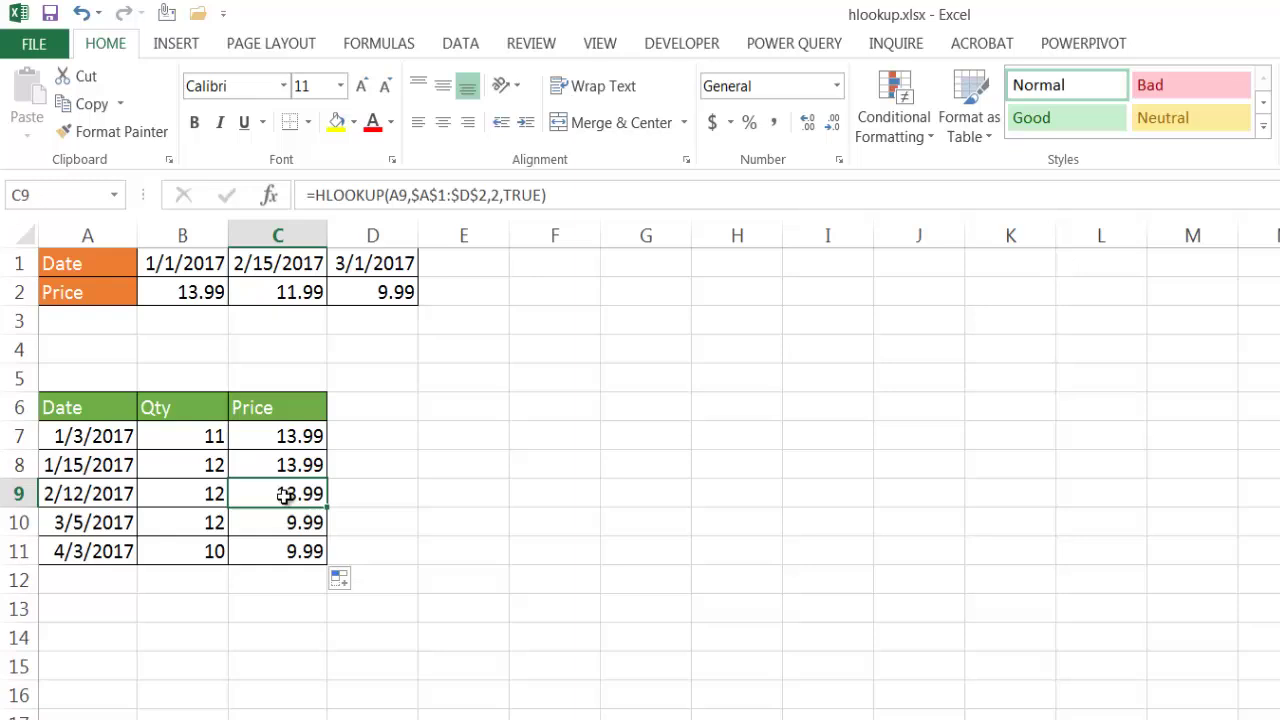
click(175, 264)
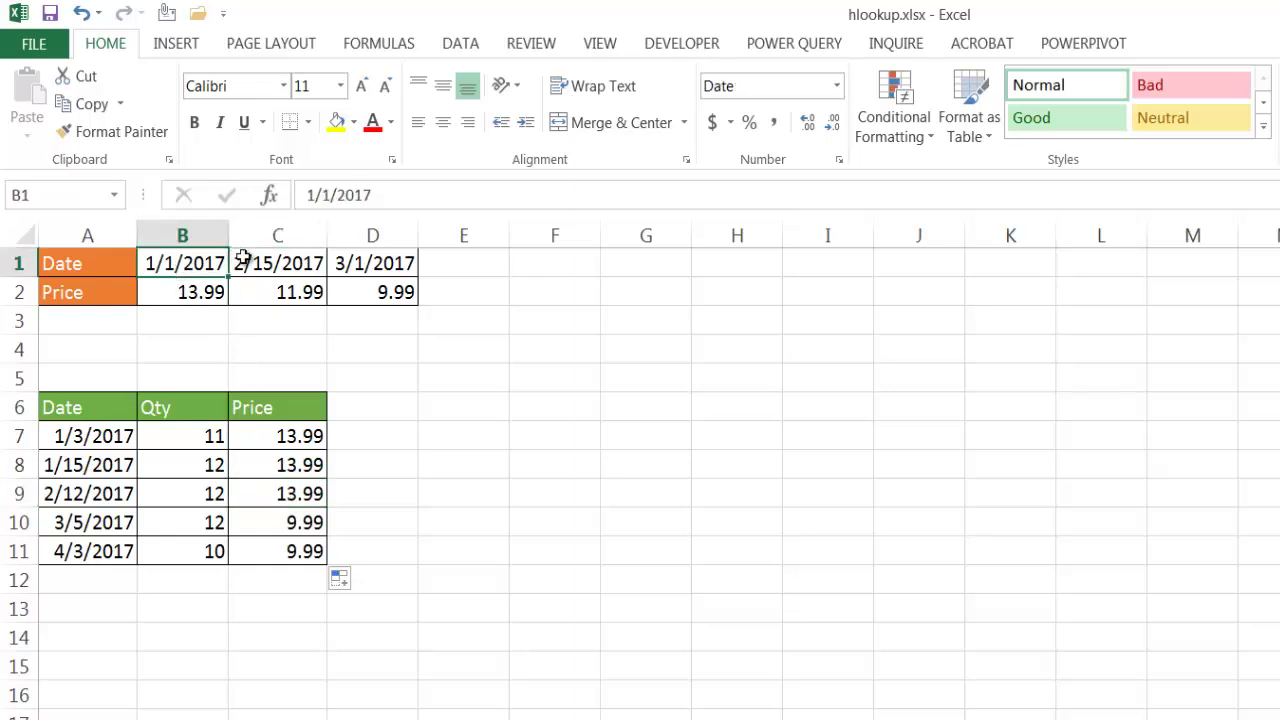
click(245, 259)
click(201, 263)
drag(80, 261, 982, 285)
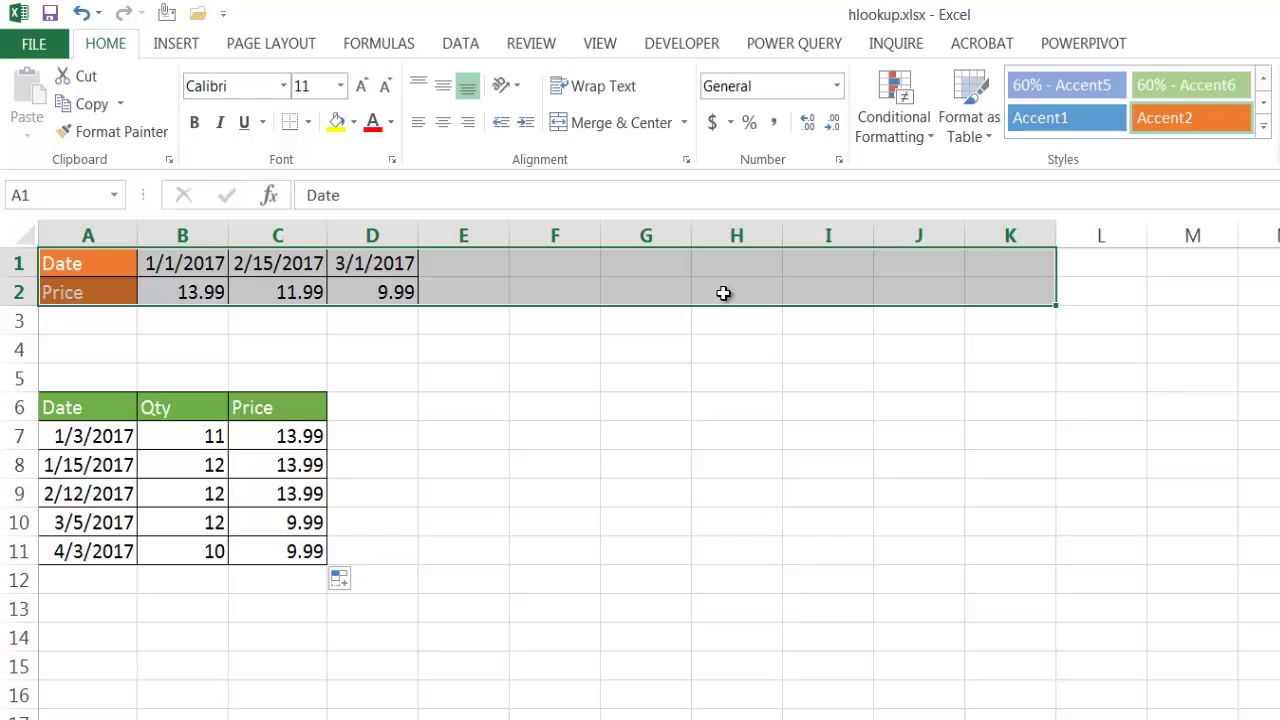
click(709, 418)
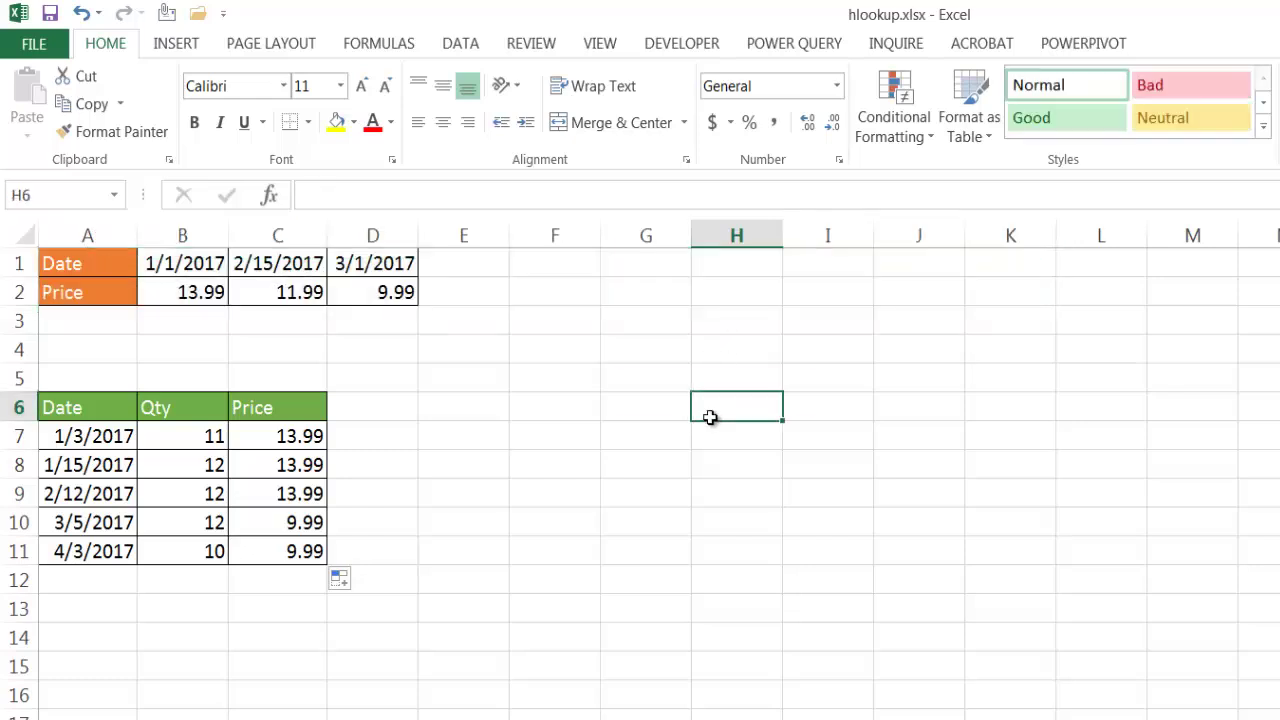